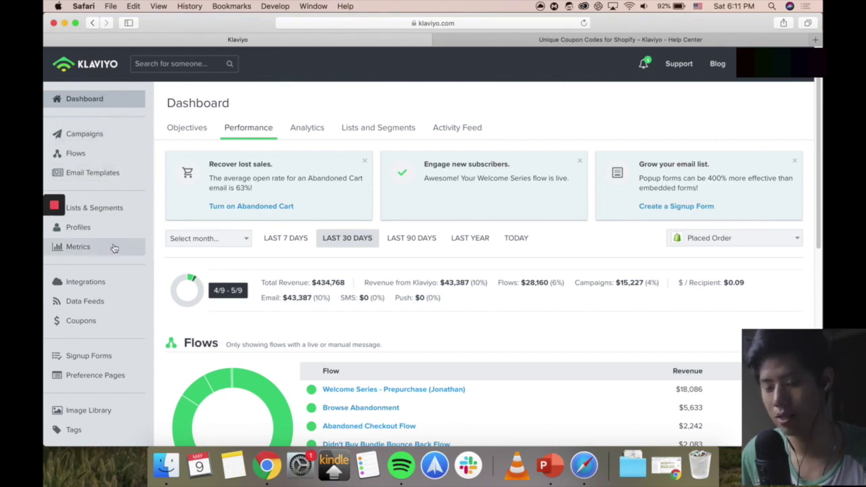
- Review the flow and campaign revenue for the last 30 days on the dashboard's Performance view
{"action": "scroll", "coordinate": [95, 365], "scroll_direction": "down", "scroll_amount": 2}
{"action": "scroll", "coordinate": [97, 356], "scroll_direction": "down", "scroll_amount": 5}
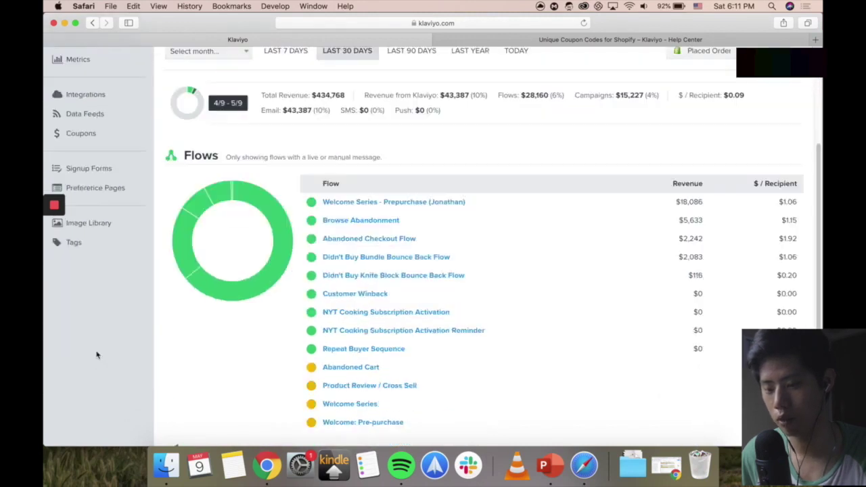
{"action": "scroll", "coordinate": [102, 341], "scroll_direction": "up", "scroll_amount": 8}
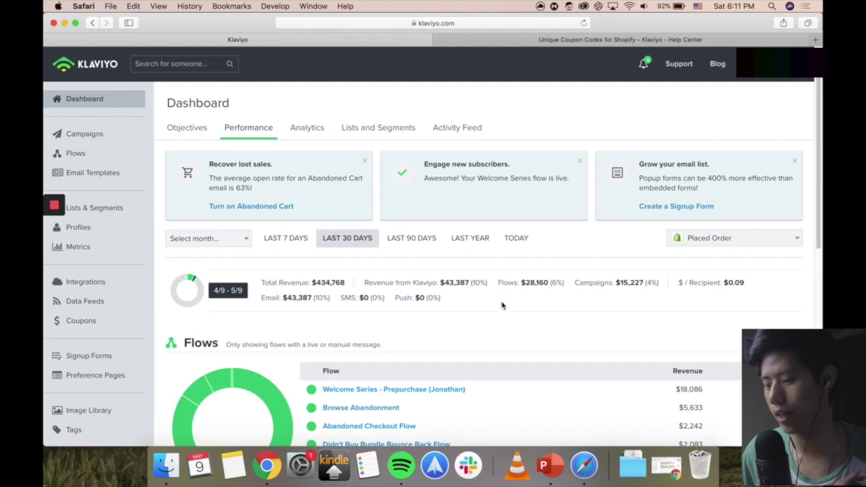
{"action": "scroll", "coordinate": [584, 286], "scroll_direction": "down", "scroll_amount": 5}
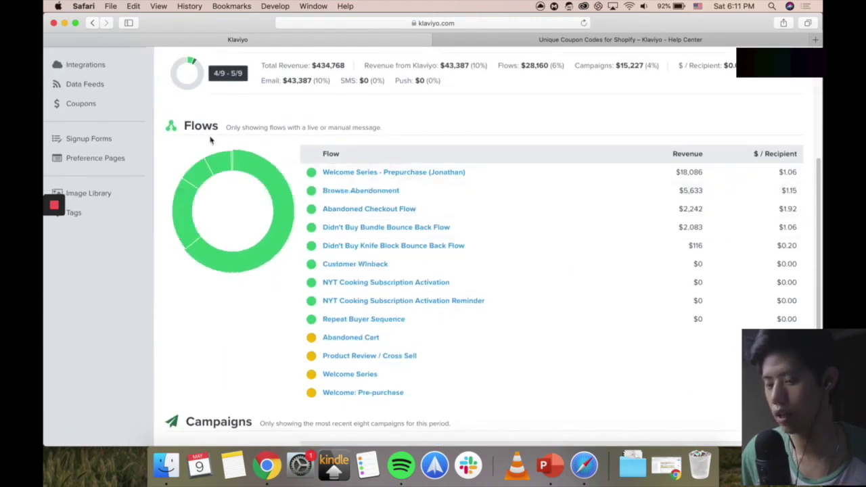
{"action": "scroll", "coordinate": [442, 244], "scroll_direction": "down", "scroll_amount": 4}
{"action": "scroll", "coordinate": [393, 284], "scroll_direction": "up", "scroll_amount": 10}
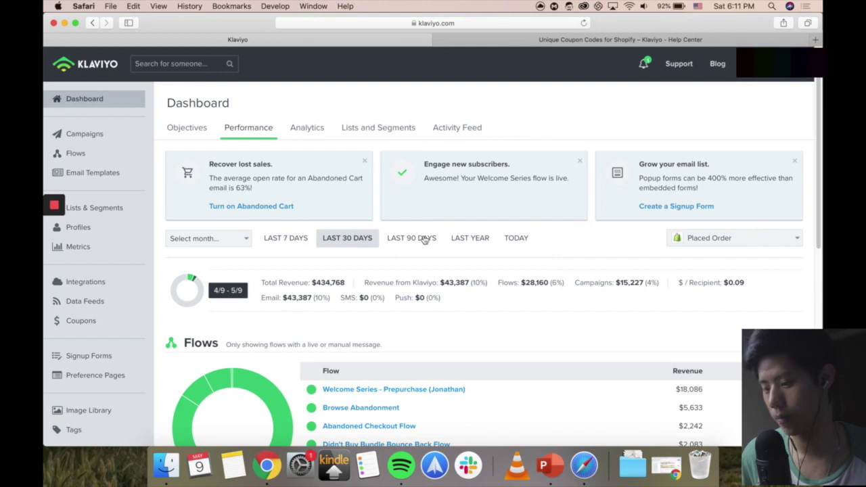
- Browse the conversion metrics available for the performance report without changing Placed Order
{"action": "left_click", "coordinate": [727, 248]}
{"action": "scroll", "coordinate": [724, 325], "scroll_direction": "up", "scroll_amount": 1}
{"action": "scroll", "coordinate": [726, 329], "scroll_direction": "down", "scroll_amount": 5}
{"action": "scroll", "coordinate": [733, 247], "scroll_direction": "up", "scroll_amount": 3}
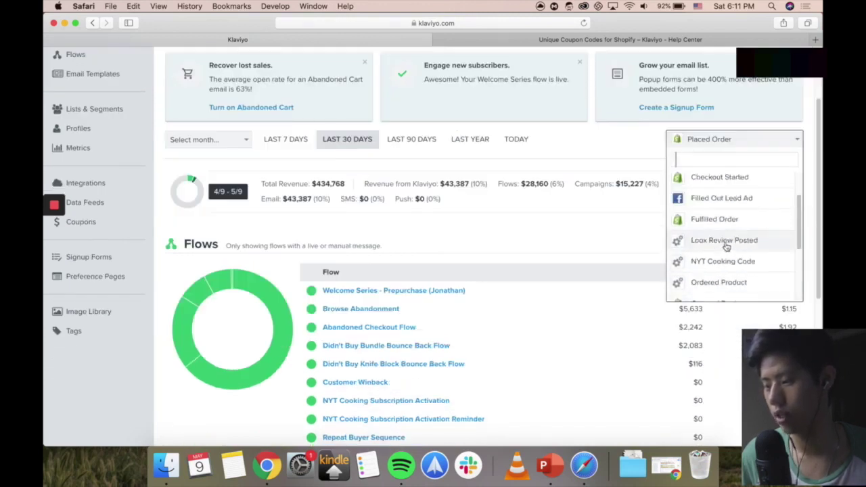
{"action": "scroll", "coordinate": [612, 215], "scroll_direction": "up", "scroll_amount": 3}
{"action": "scroll", "coordinate": [612, 215], "scroll_direction": "up", "scroll_amount": 2}
{"action": "left_click", "coordinate": [638, 249]}
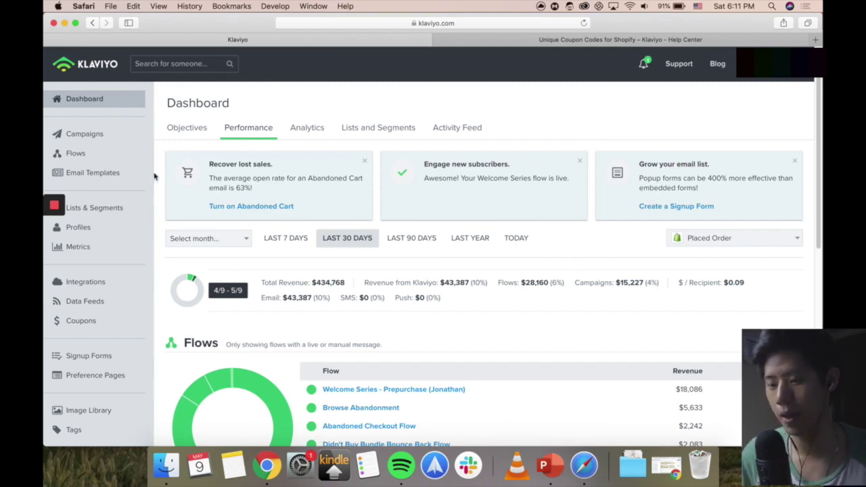
- Create a new email campaign named "test" without any tags
{"action": "left_click", "coordinate": [104, 138]}
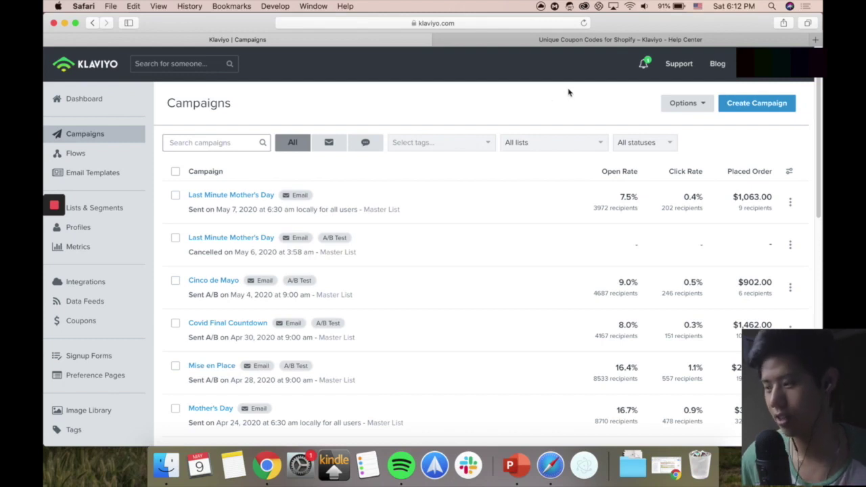
{"action": "left_click", "coordinate": [759, 106]}
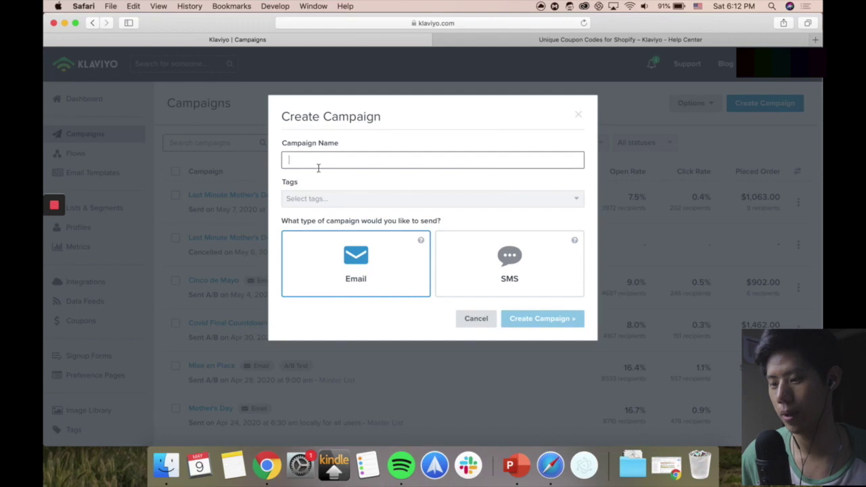
{"action": "type", "text": "test"}
{"action": "left_click", "coordinate": [350, 199]}
{"action": "left_click", "coordinate": [417, 132]}
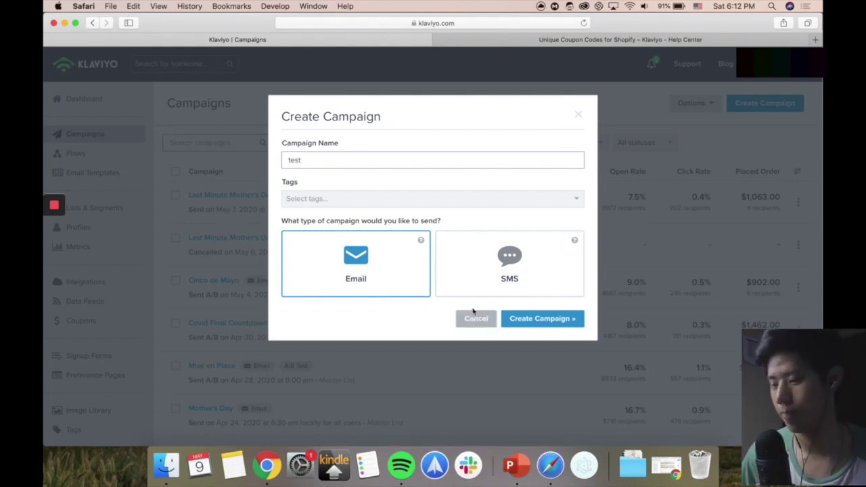
{"action": "left_click", "coordinate": [524, 320]}
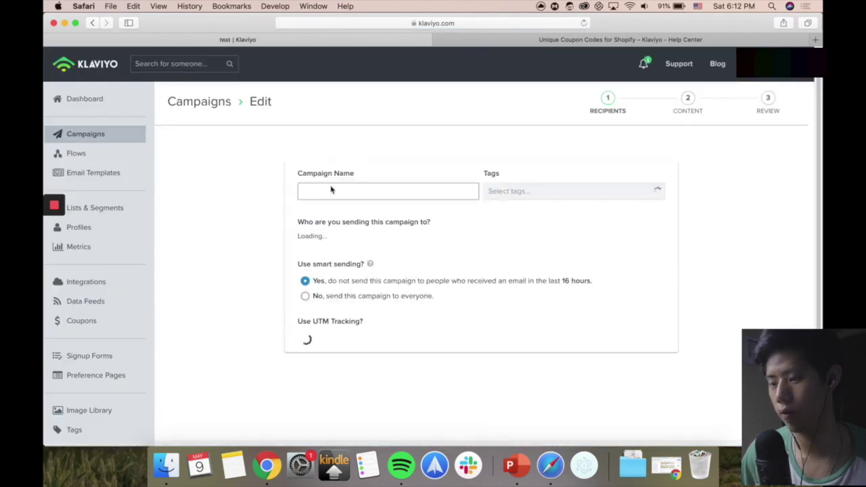
- Choose the Newsletter list as the campaign's recipients and continue to the message content
{"action": "scroll", "coordinate": [398, 248], "scroll_direction": "down", "scroll_amount": 1}
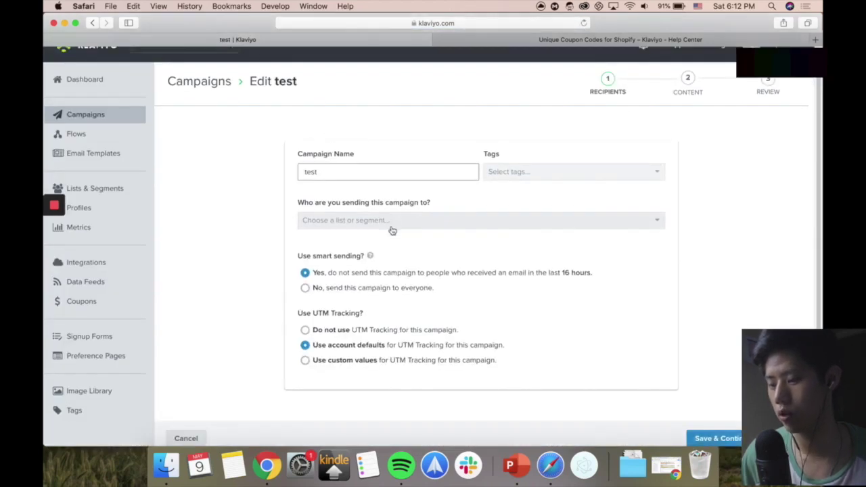
{"action": "left_click", "coordinate": [392, 224]}
{"action": "left_click", "coordinate": [386, 263]}
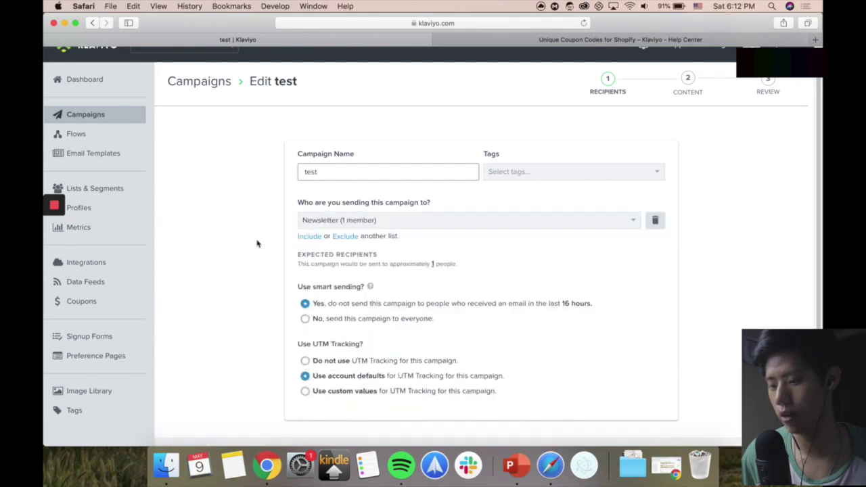
{"action": "scroll", "coordinate": [265, 230], "scroll_direction": "down", "scroll_amount": 1}
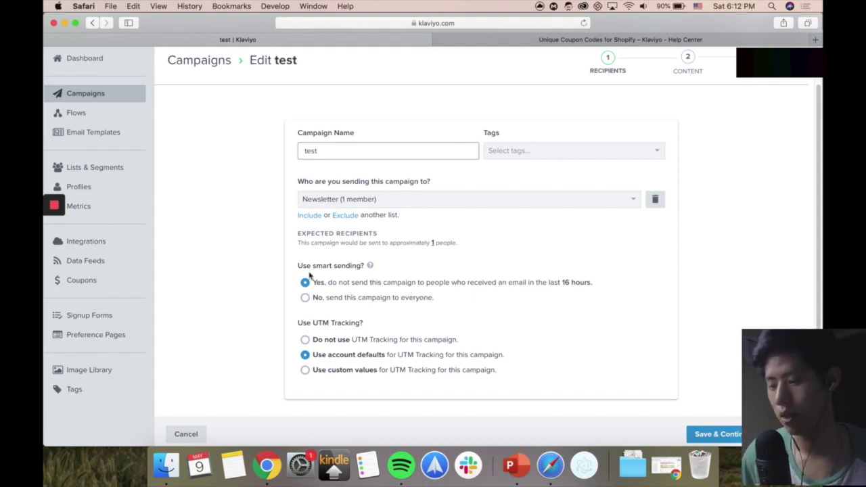
{"action": "scroll", "coordinate": [269, 270], "scroll_direction": "down", "scroll_amount": 1}
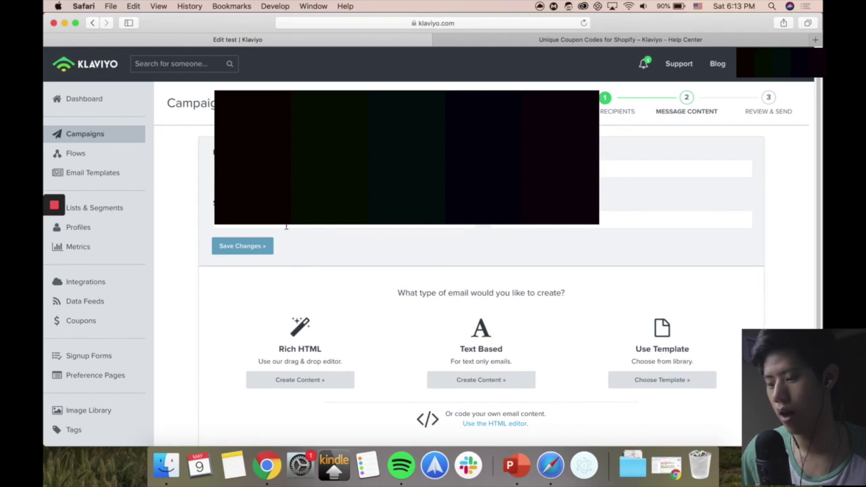
- Save the campaign's message details and start the email from the themed template Vision and Blues
{"action": "scroll", "coordinate": [317, 257], "scroll_direction": "down", "scroll_amount": 3}
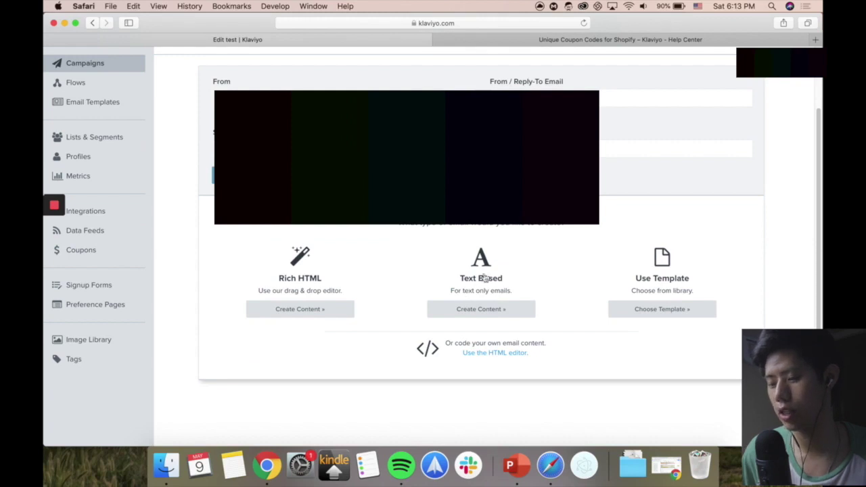
{"action": "left_click", "coordinate": [674, 316]}
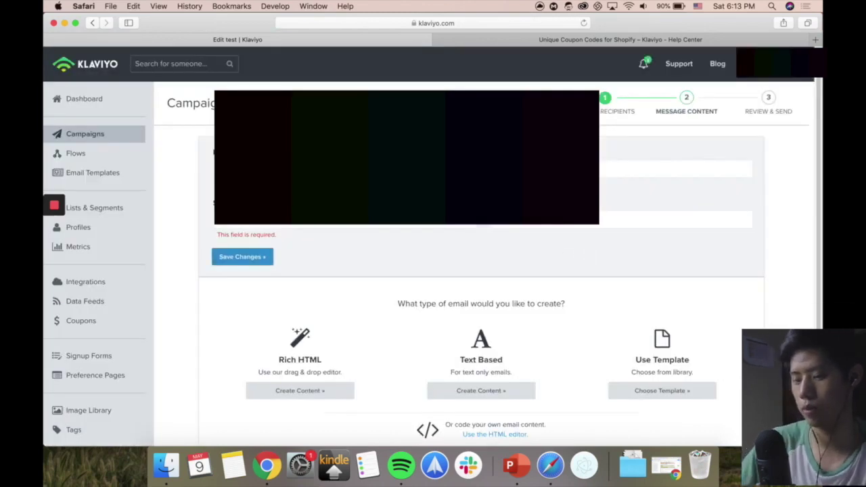
{"action": "left_click", "coordinate": [249, 259]}
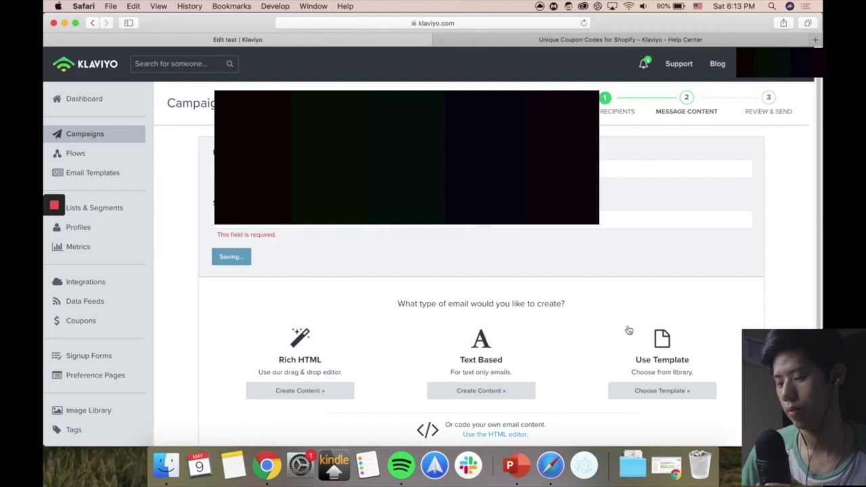
{"action": "left_click", "coordinate": [660, 380]}
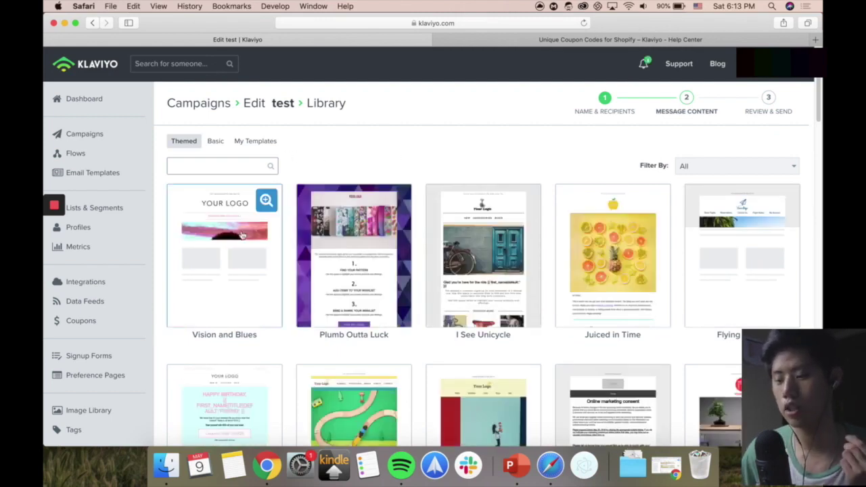
{"action": "left_click", "coordinate": [238, 242]}
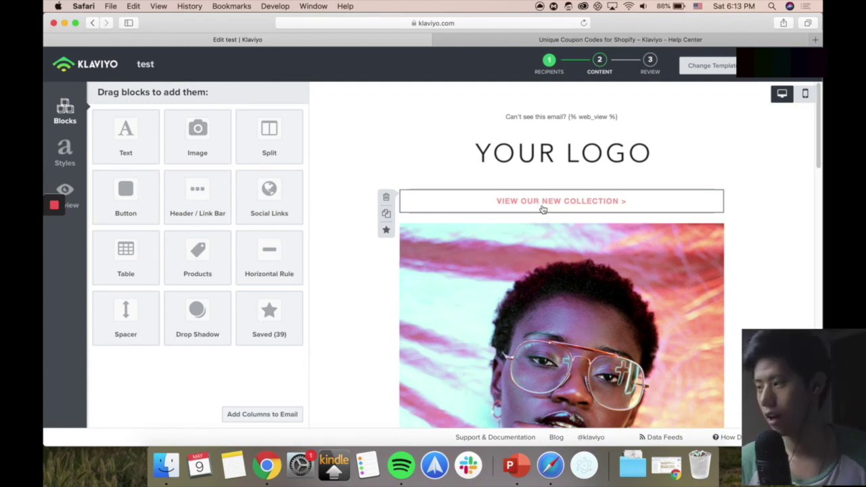
- Add a text block with its placeholder text directly above the "View our new collection" link
{"action": "left_click_drag", "start_coordinate": [123, 128], "coordinate": [475, 196]}
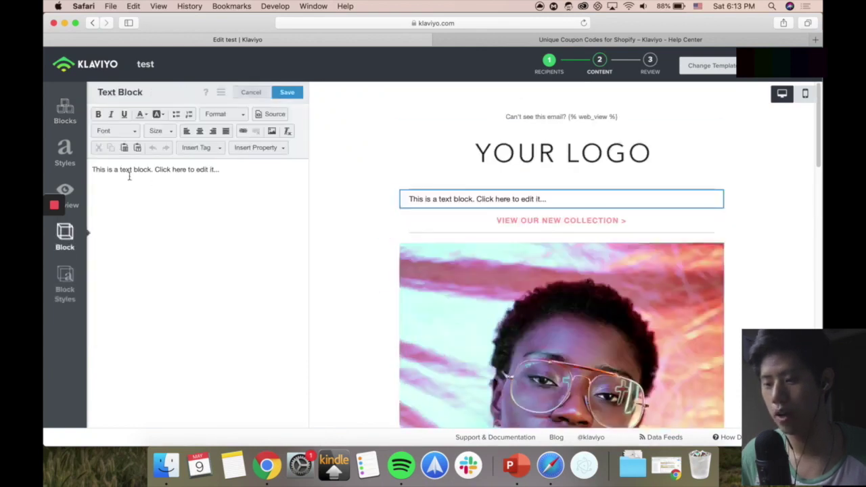
{"action": "left_click", "coordinate": [250, 92]}
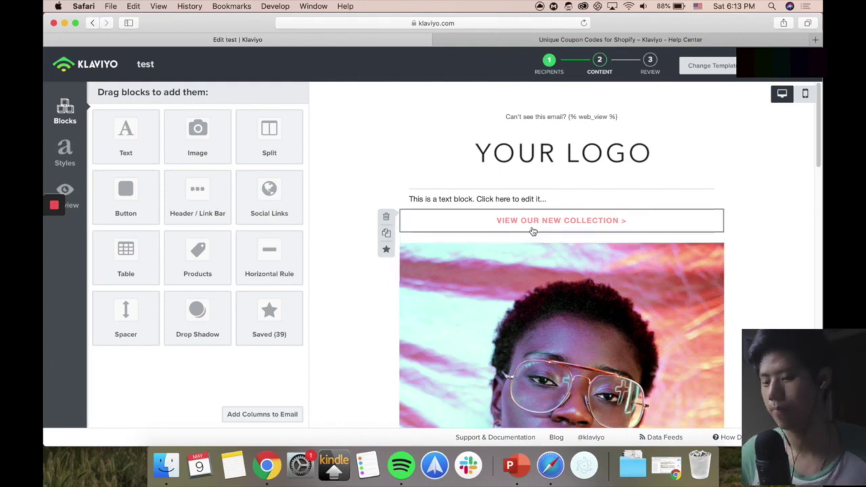
- Add a product block between the "Introducing Our Newest Collection" paragraph and the sunglasses image, keeping its default settings
{"action": "scroll", "coordinate": [686, 266], "scroll_direction": "down", "scroll_amount": 3}
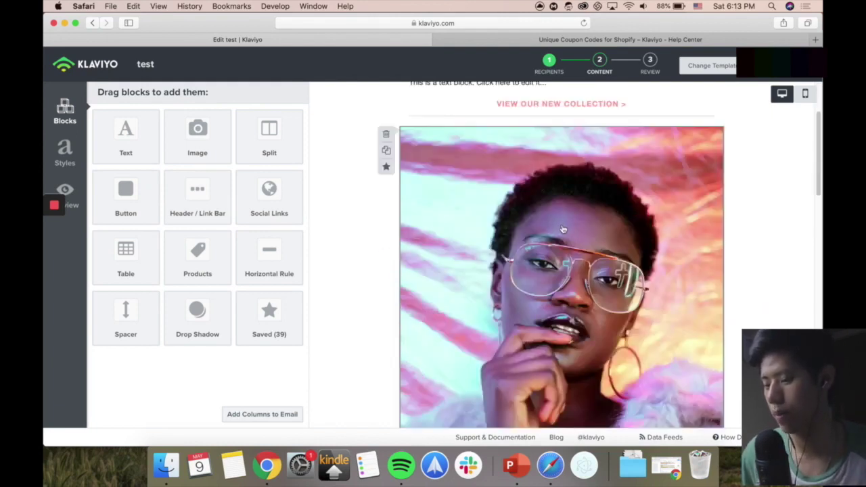
{"action": "scroll", "coordinate": [562, 229], "scroll_direction": "down", "scroll_amount": 1}
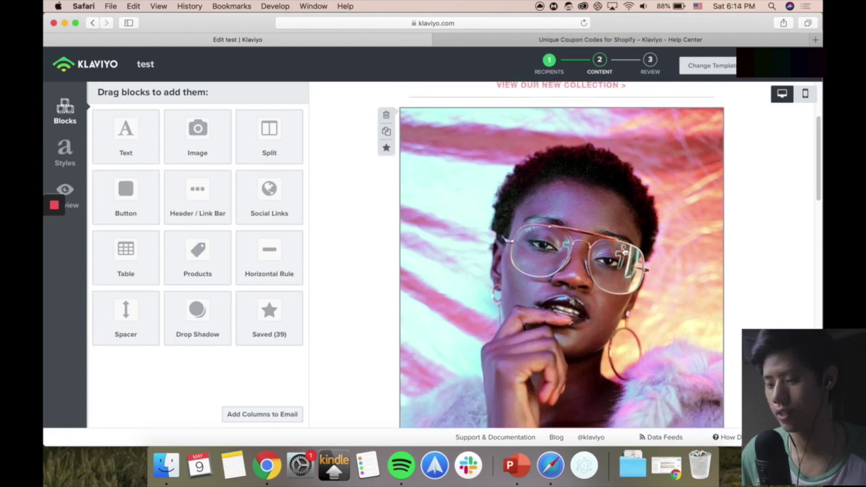
{"action": "scroll", "coordinate": [619, 251], "scroll_direction": "down", "scroll_amount": 4}
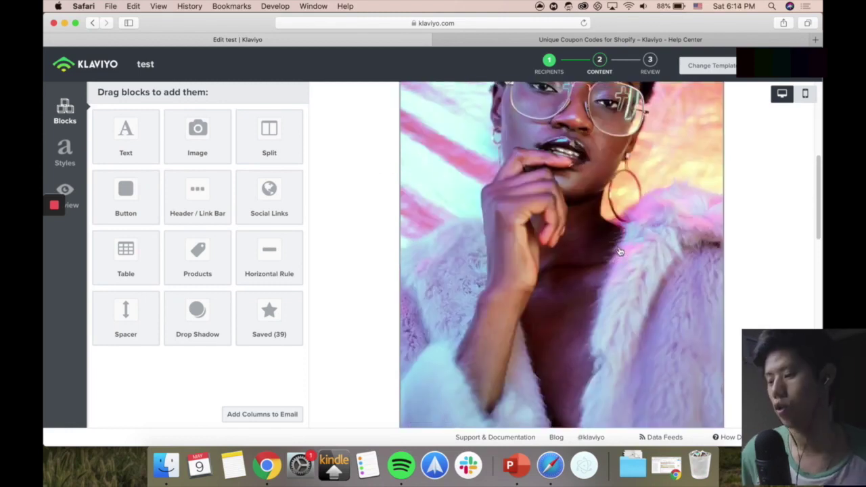
{"action": "scroll", "coordinate": [619, 250], "scroll_direction": "up", "scroll_amount": 7}
{"action": "scroll", "coordinate": [620, 249], "scroll_direction": "down", "scroll_amount": 15}
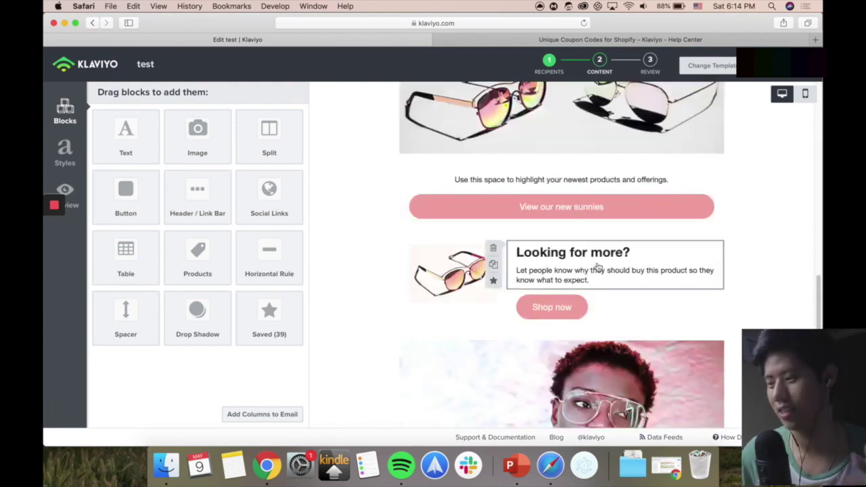
{"action": "scroll", "coordinate": [508, 180], "scroll_direction": "up", "scroll_amount": 3}
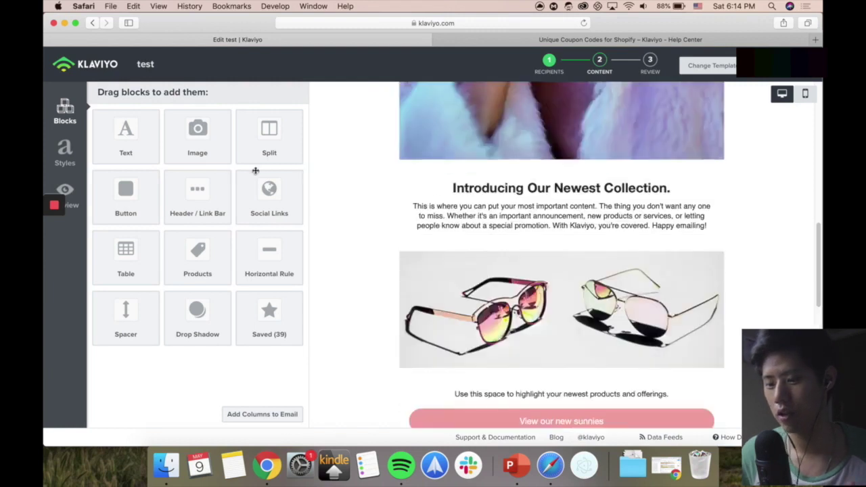
{"action": "left_click_drag", "start_coordinate": [222, 245], "coordinate": [445, 237]}
{"action": "left_click_drag", "start_coordinate": [480, 236], "coordinate": [482, 242]}
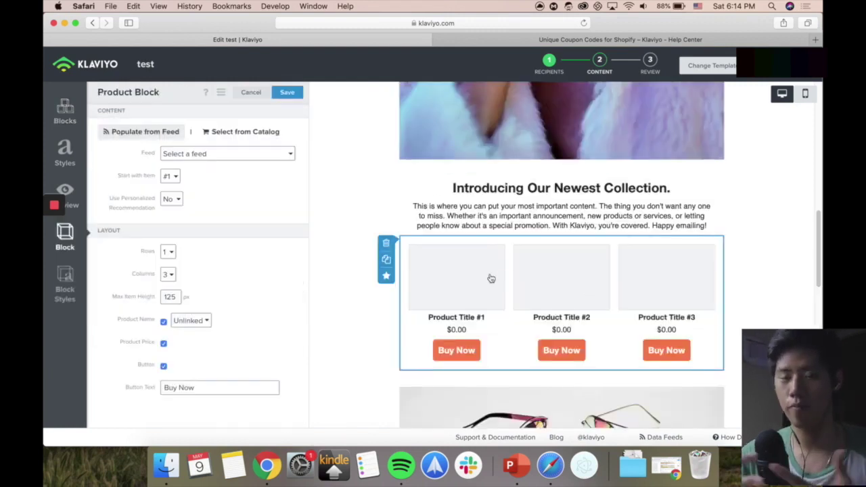
{"action": "scroll", "coordinate": [490, 279], "scroll_direction": "up", "scroll_amount": 5}
{"action": "left_click", "coordinate": [251, 93]}
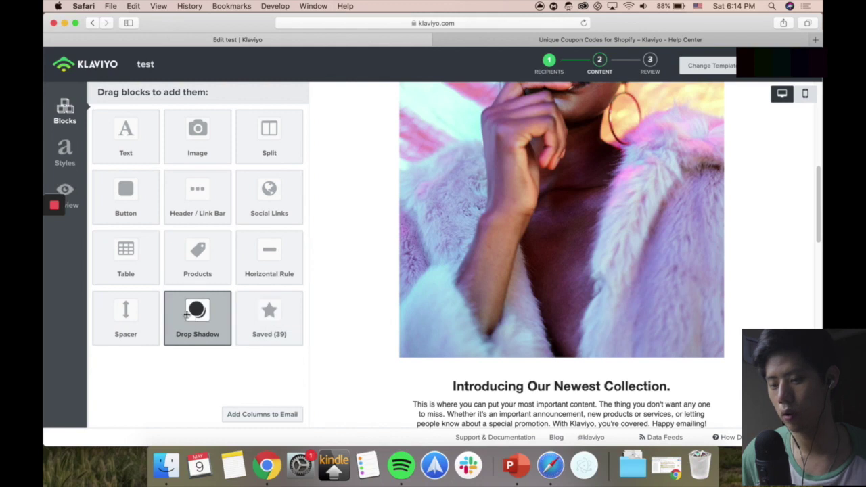
- Insert a "Make Your Purchase" button block between the main photo and the "Introducing Our Newest Collection" heading
{"action": "left_click_drag", "start_coordinate": [126, 196], "coordinate": [595, 355]}
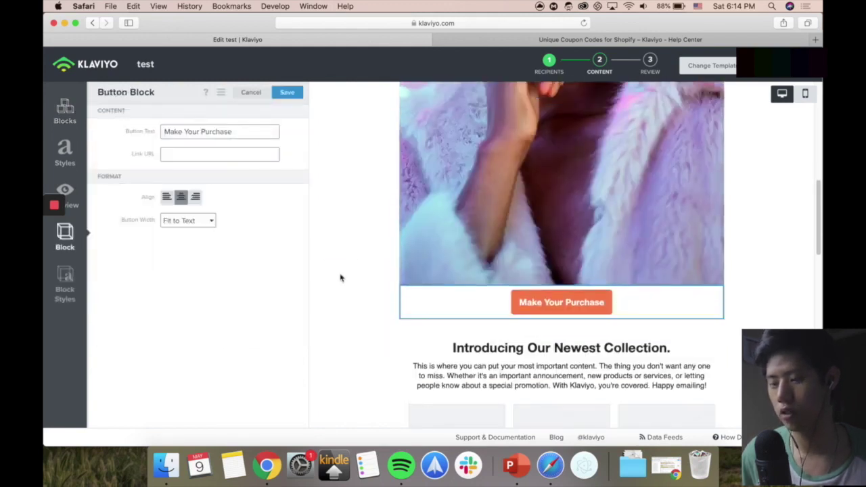
{"action": "left_click", "coordinate": [381, 347]}
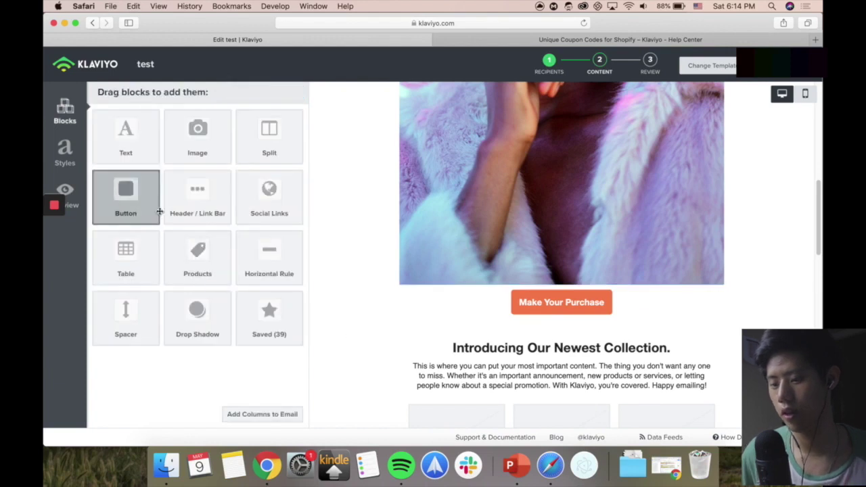
- Look over the full email layout, save it and return to the campaign's message content page
{"action": "scroll", "coordinate": [503, 255], "scroll_direction": "up", "scroll_amount": 3}
{"action": "scroll", "coordinate": [503, 255], "scroll_direction": "up", "scroll_amount": 5}
{"action": "scroll", "coordinate": [583, 230], "scroll_direction": "down", "scroll_amount": 15}
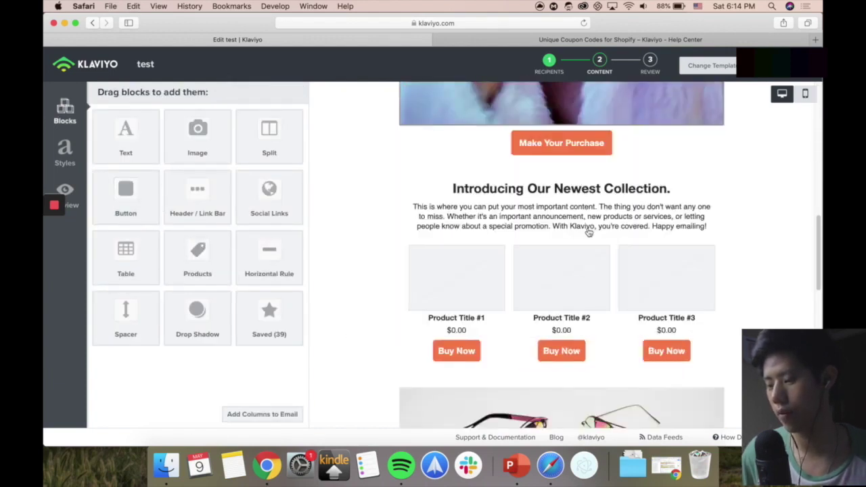
{"action": "scroll", "coordinate": [587, 232], "scroll_direction": "down", "scroll_amount": 5}
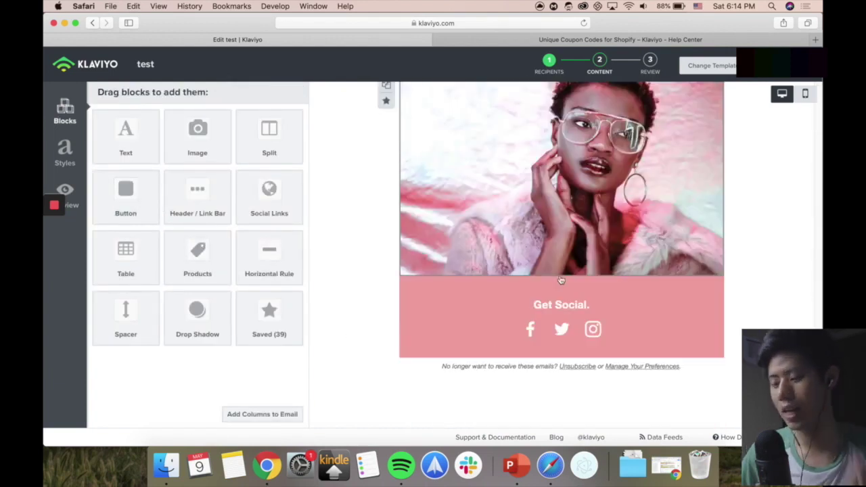
{"action": "scroll", "coordinate": [459, 246], "scroll_direction": "up", "scroll_amount": 10}
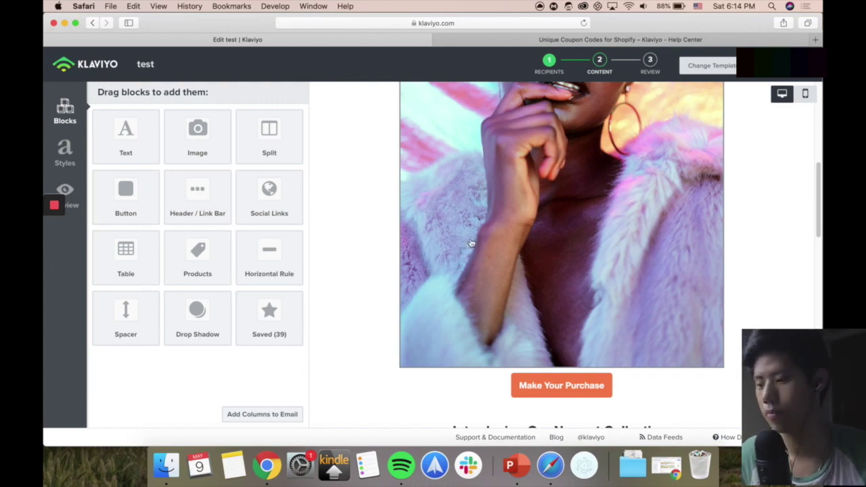
{"action": "scroll", "coordinate": [466, 240], "scroll_direction": "up", "scroll_amount": 5}
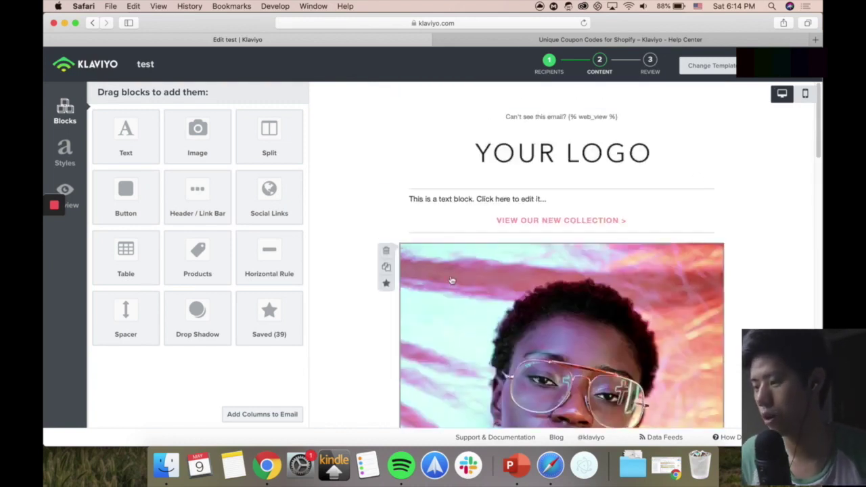
{"action": "left_click", "coordinate": [764, 65]}
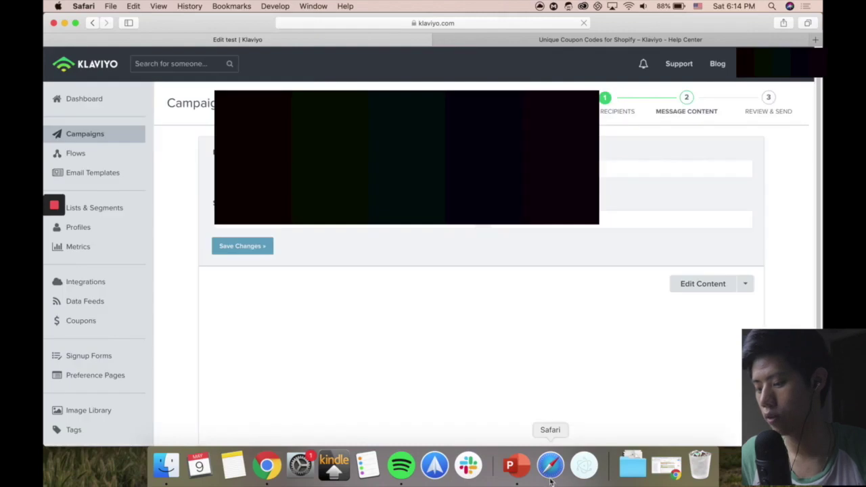
- Switch to PowerPoint to read the slide on automated flows and sequence templates, and return to Klaviyo in Safari
{"action": "left_click", "coordinate": [515, 466]}
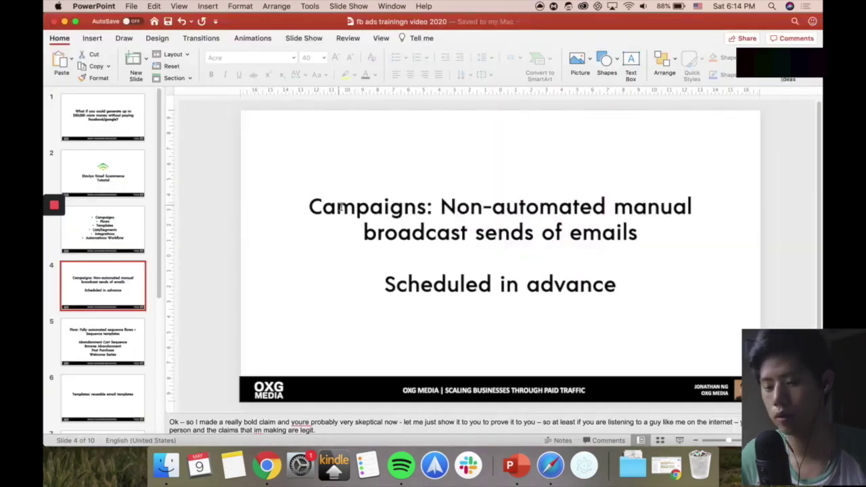
{"action": "scroll", "coordinate": [106, 294], "scroll_direction": "down", "scroll_amount": 1}
{"action": "left_click", "coordinate": [106, 302]}
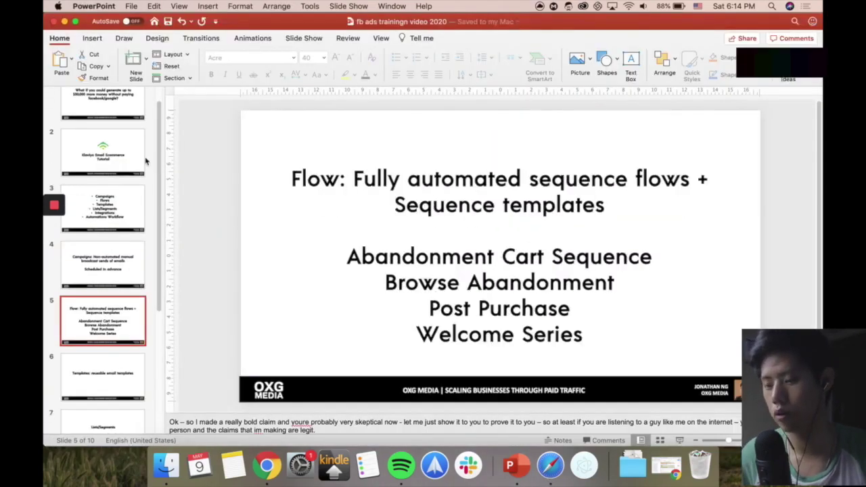
{"action": "scroll", "coordinate": [144, 165], "scroll_direction": "down", "scroll_amount": 2}
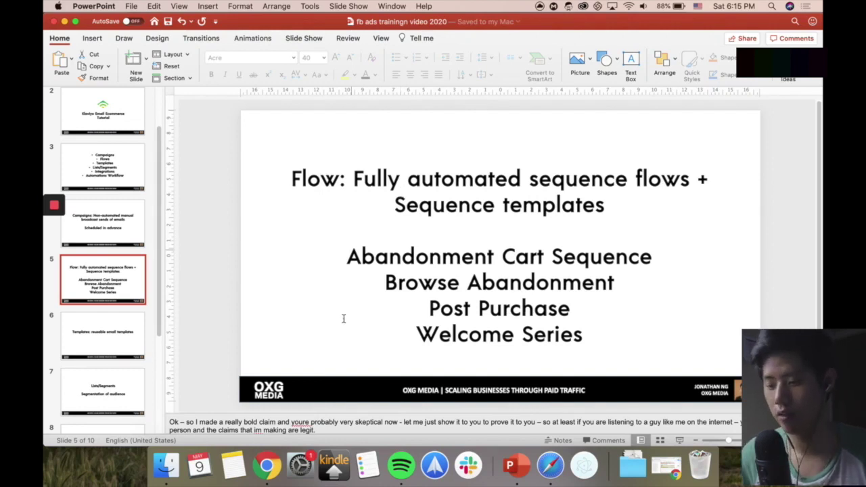
{"action": "left_click", "coordinate": [267, 465]}
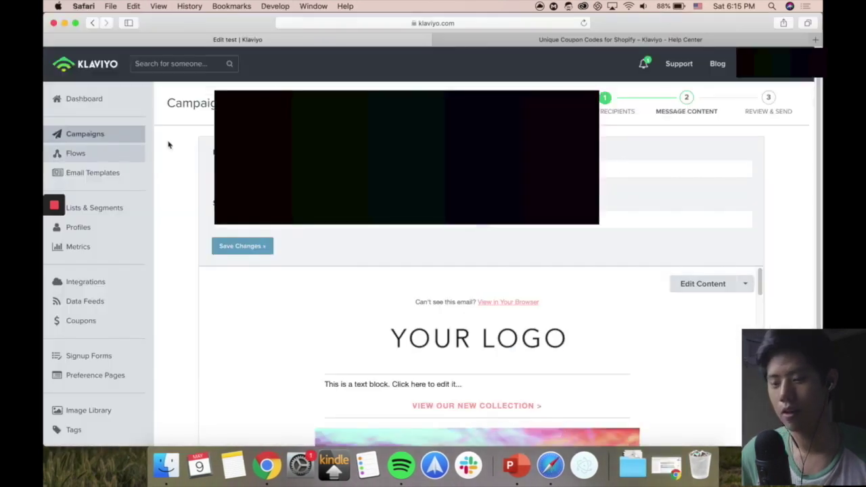
- Start a new flow from the Flows page and browse the prebuilt flow templates
{"action": "left_click", "coordinate": [103, 155]}
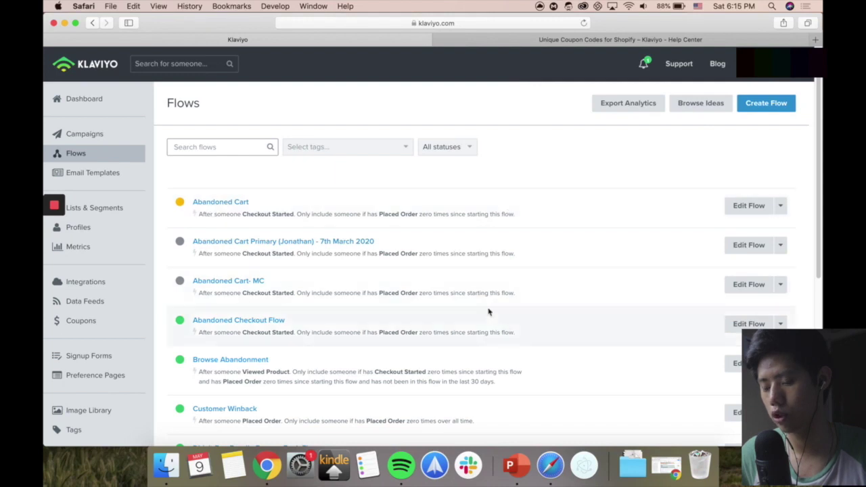
{"action": "left_click", "coordinate": [782, 108]}
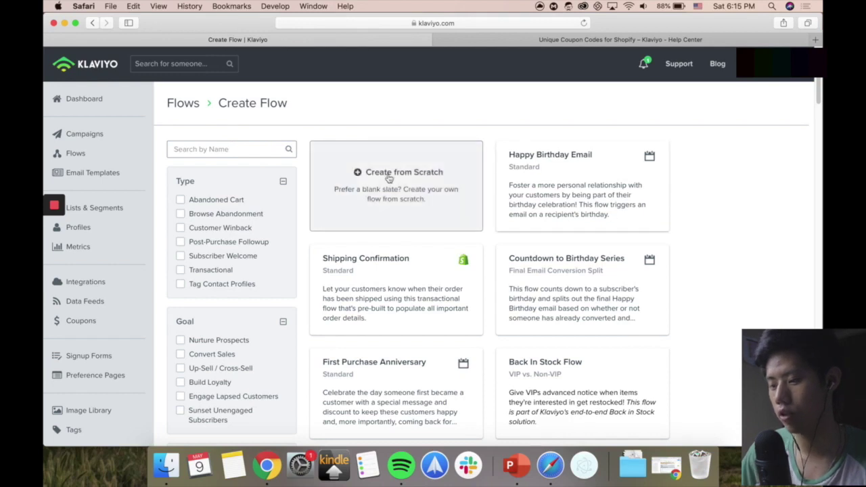
{"action": "scroll", "coordinate": [420, 187], "scroll_direction": "down", "scroll_amount": 5}
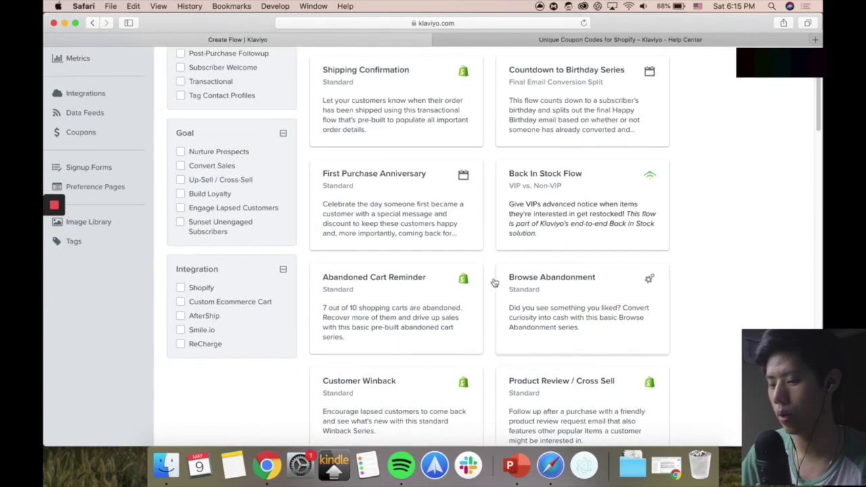
{"action": "scroll", "coordinate": [717, 243], "scroll_direction": "up", "scroll_amount": 5}
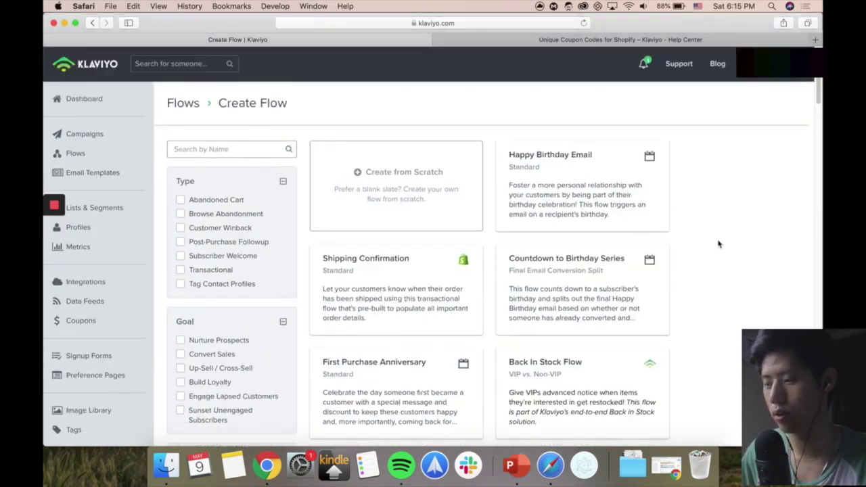
{"action": "scroll", "coordinate": [718, 243], "scroll_direction": "down", "scroll_amount": 2}
{"action": "scroll", "coordinate": [718, 244], "scroll_direction": "down", "scroll_amount": 3}
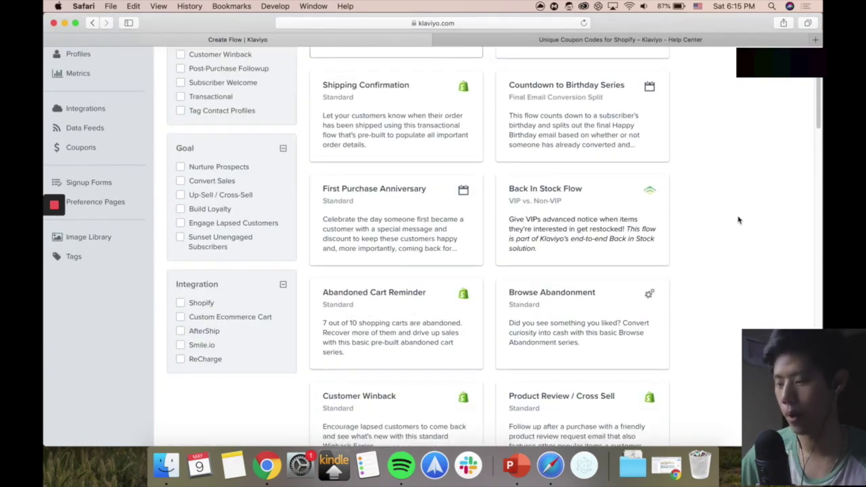
{"action": "scroll", "coordinate": [737, 219], "scroll_direction": "up", "scroll_amount": 5}
{"action": "scroll", "coordinate": [737, 219], "scroll_direction": "down", "scroll_amount": 6}
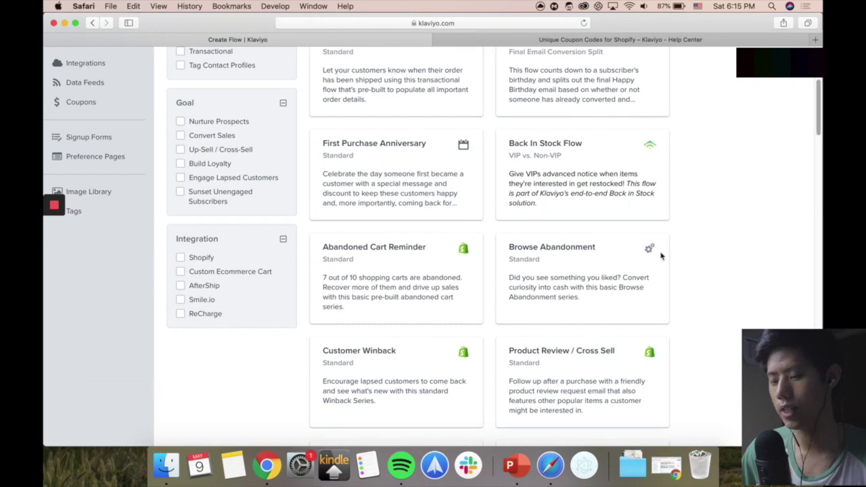
- Create a flow from the Abandoned Cart Reminder template, naming it "Abandoned Cart Reminder -test"
{"action": "left_click", "coordinate": [399, 263]}
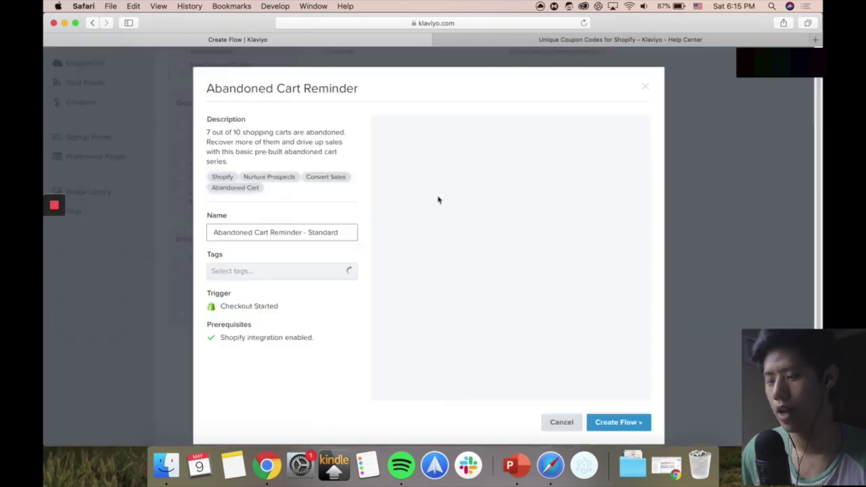
{"action": "double_click", "coordinate": [308, 233]}
{"action": "type", "text": "t"}
{"action": "scroll", "coordinate": [315, 357], "scroll_direction": "down", "scroll_amount": 3}
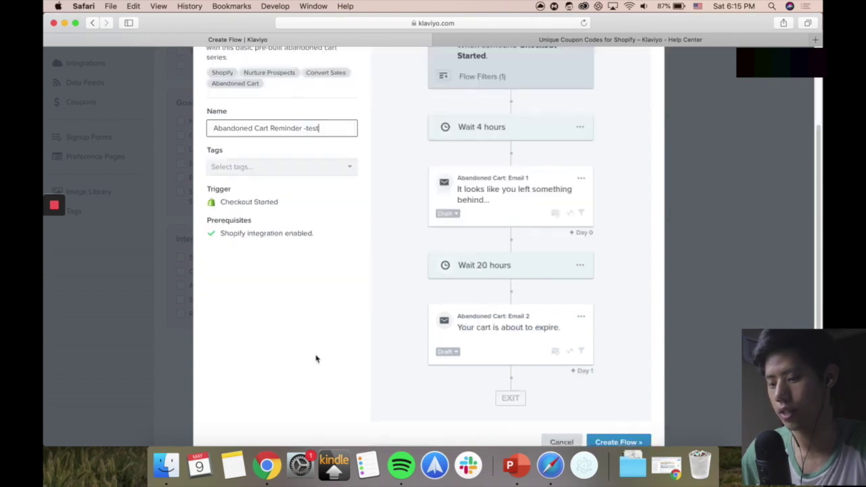
{"action": "scroll", "coordinate": [518, 225], "scroll_direction": "up", "scroll_amount": 3}
{"action": "scroll", "coordinate": [575, 338], "scroll_direction": "down", "scroll_amount": 5}
{"action": "left_click", "coordinate": [612, 405]}
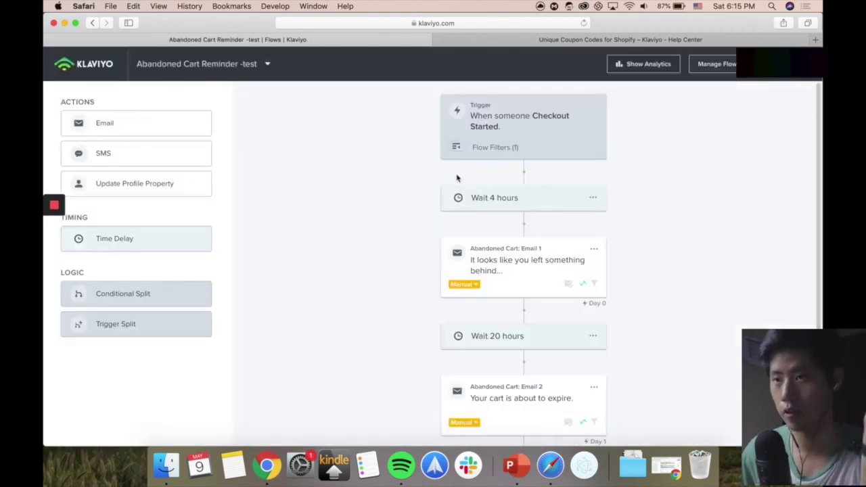
- Add an email to the flow between the Checkout Started trigger and the 4-hour wait
{"action": "scroll", "coordinate": [526, 191], "scroll_direction": "down", "scroll_amount": 2}
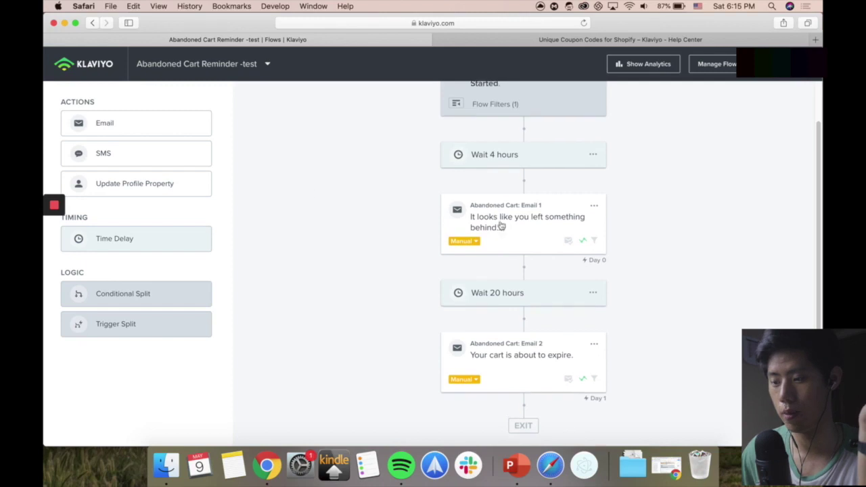
{"action": "scroll", "coordinate": [498, 234], "scroll_direction": "up", "scroll_amount": 2}
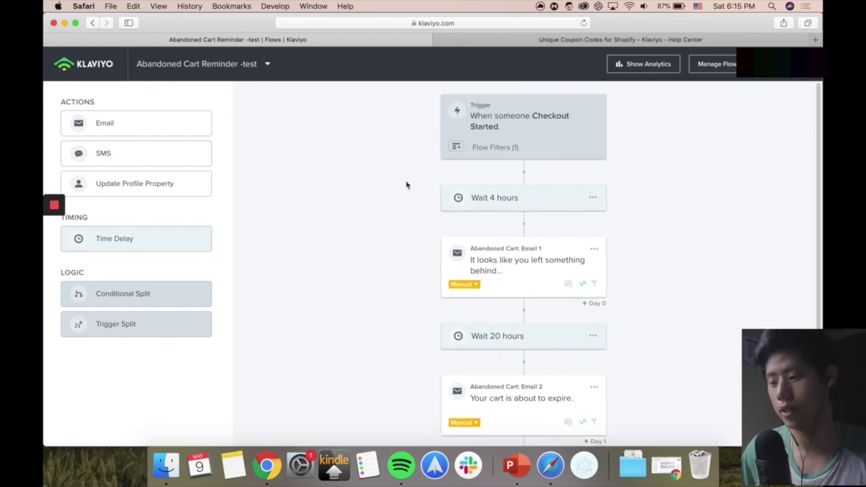
{"action": "scroll", "coordinate": [545, 218], "scroll_direction": "down", "scroll_amount": 2}
{"action": "scroll", "coordinate": [551, 190], "scroll_direction": "up", "scroll_amount": 2}
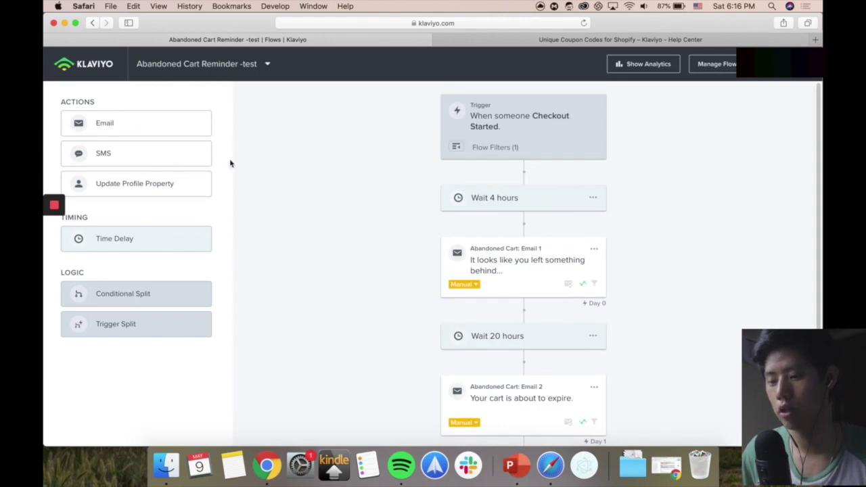
{"action": "left_click_drag", "start_coordinate": [146, 131], "coordinate": [534, 209]}
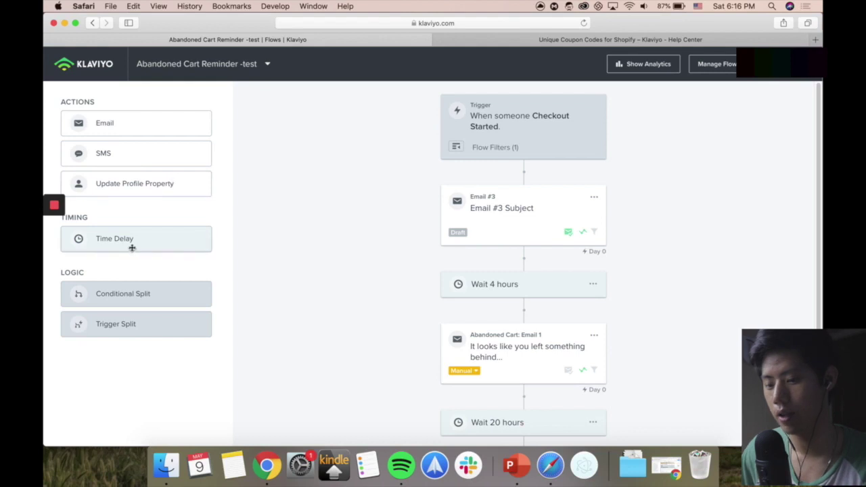
- Try adding a time delay directly after Email #3, and delete it without configuring it
{"action": "scroll", "coordinate": [514, 245], "scroll_direction": "down", "scroll_amount": 3}
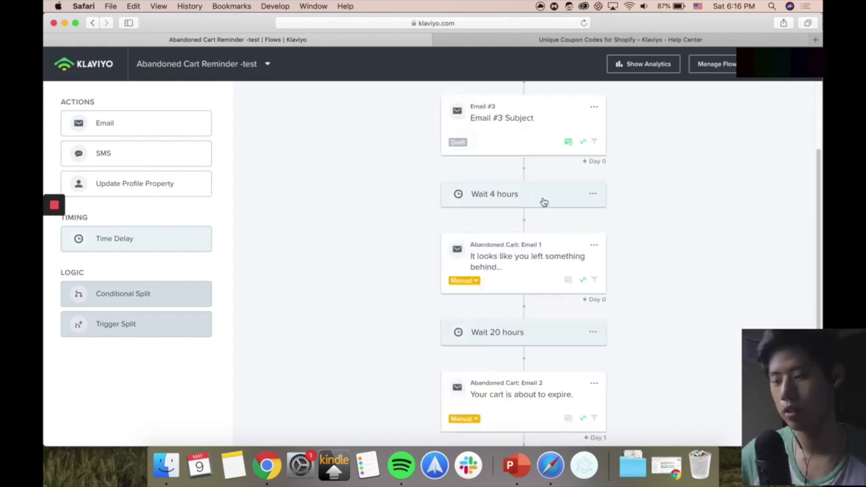
{"action": "left_click_drag", "start_coordinate": [139, 234], "coordinate": [513, 173]}
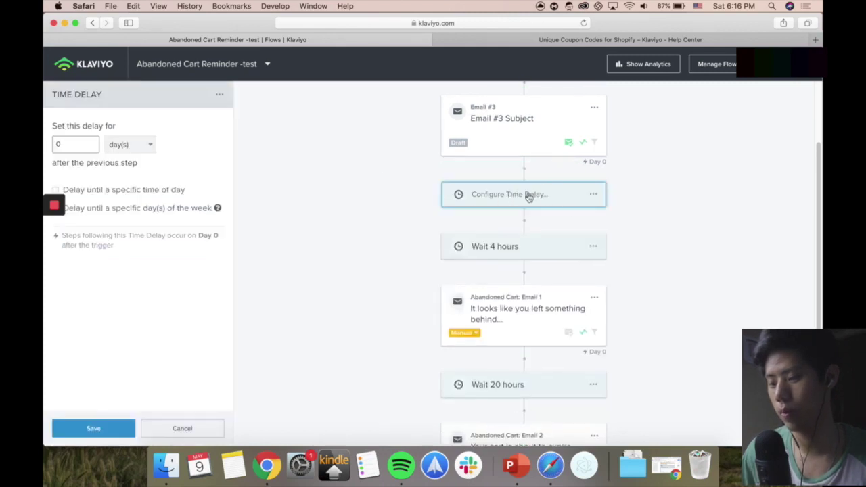
{"action": "left_click", "coordinate": [603, 222]}
{"action": "left_click", "coordinate": [593, 196]}
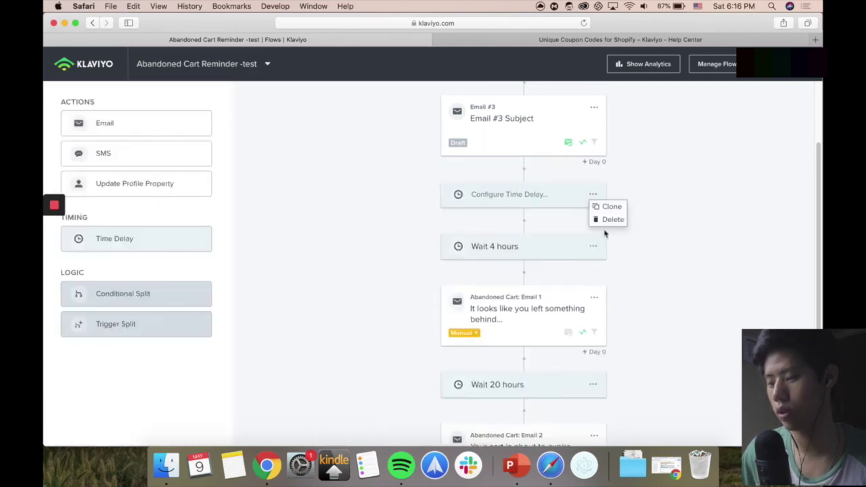
{"action": "left_click", "coordinate": [607, 221]}
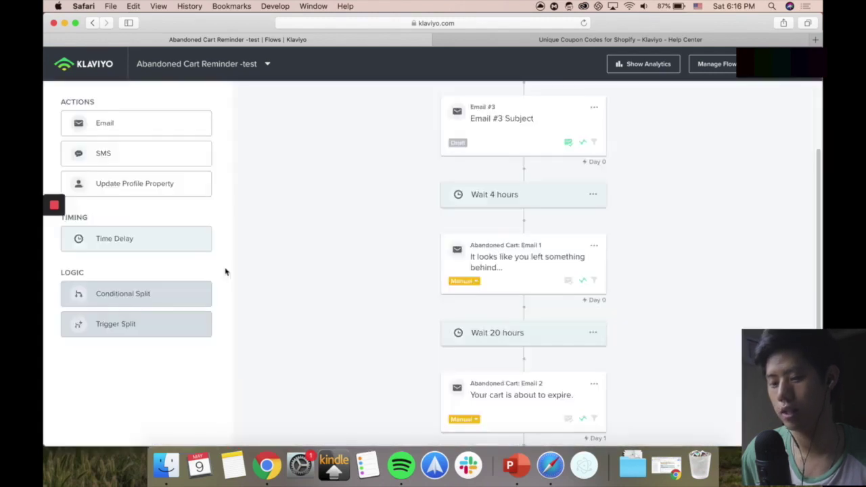
- Insert a conditional split between Email #3 and the 4-hour wait
{"action": "scroll", "coordinate": [242, 281], "scroll_direction": "down", "scroll_amount": 1}
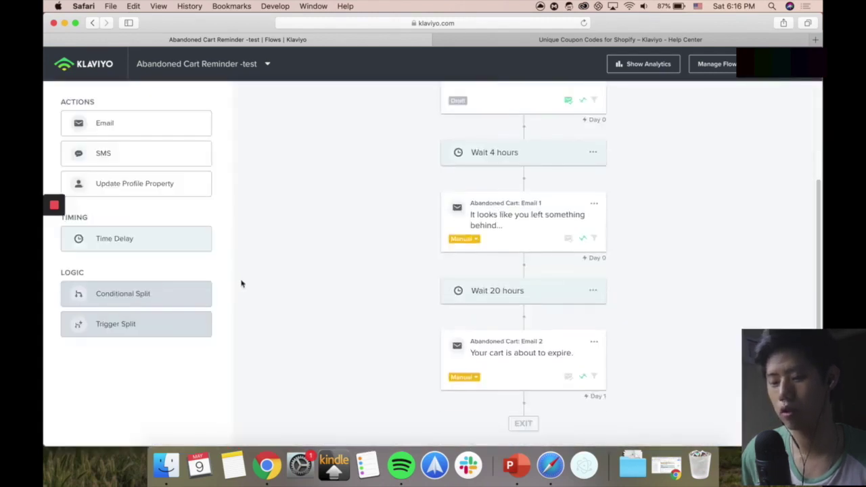
{"action": "scroll", "coordinate": [398, 276], "scroll_direction": "up", "scroll_amount": 3}
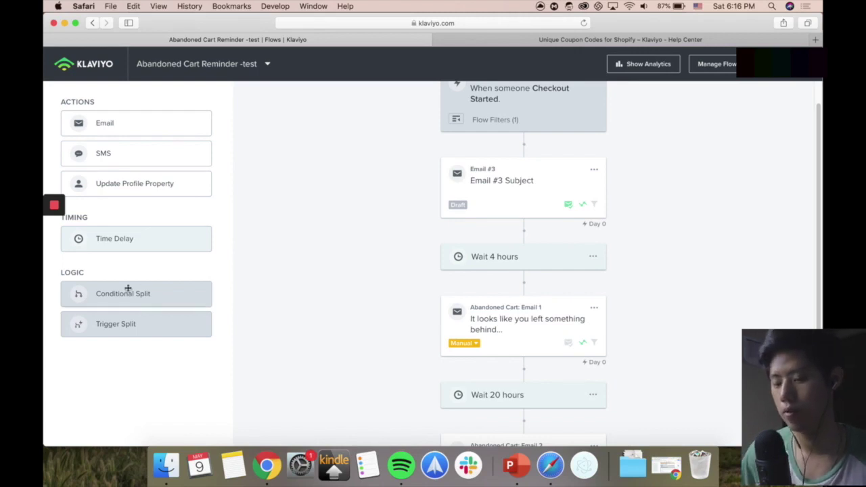
{"action": "left_click_drag", "start_coordinate": [127, 293], "coordinate": [549, 269]}
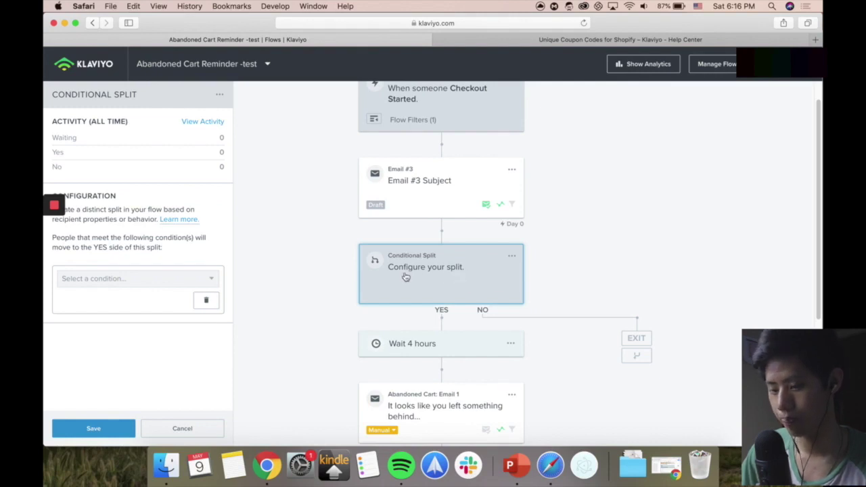
- Set the conditional split's condition to people who are in the Newsletter list and save it
{"action": "left_click", "coordinate": [180, 280]}
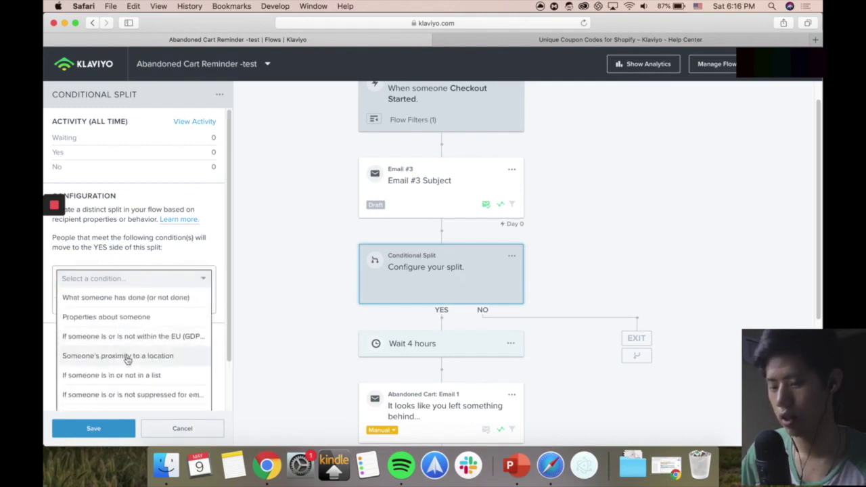
{"action": "scroll", "coordinate": [142, 362], "scroll_direction": "down", "scroll_amount": 2}
{"action": "left_click", "coordinate": [157, 359]}
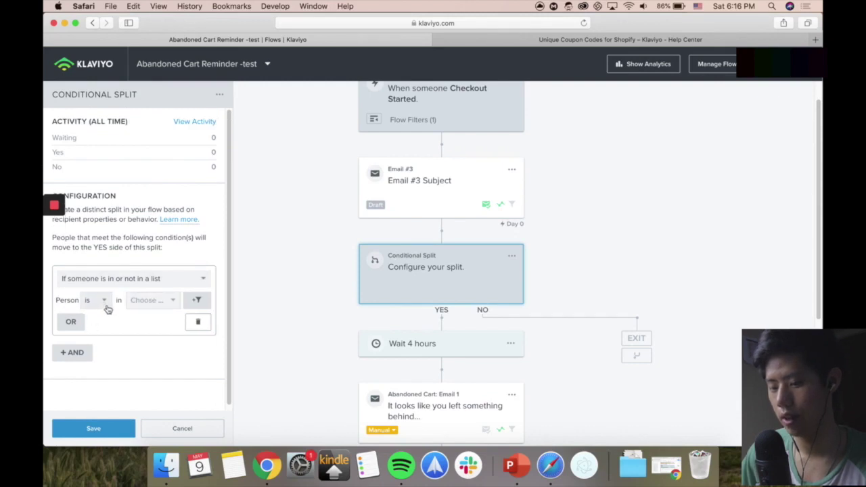
{"action": "left_click", "coordinate": [108, 428]}
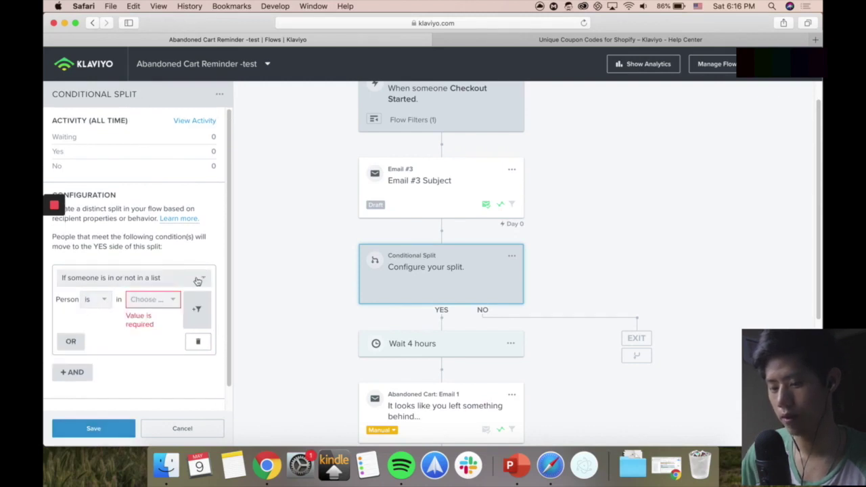
{"action": "left_click", "coordinate": [154, 300]}
{"action": "left_click", "coordinate": [161, 342]}
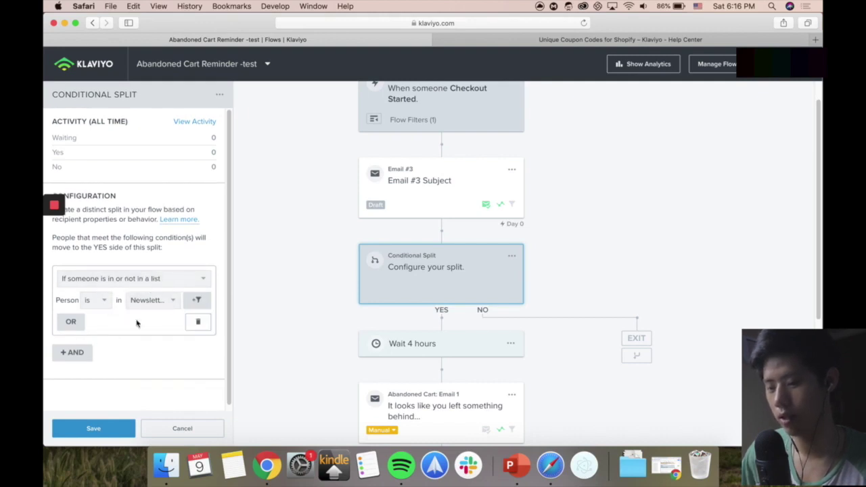
{"action": "left_click", "coordinate": [125, 429]}
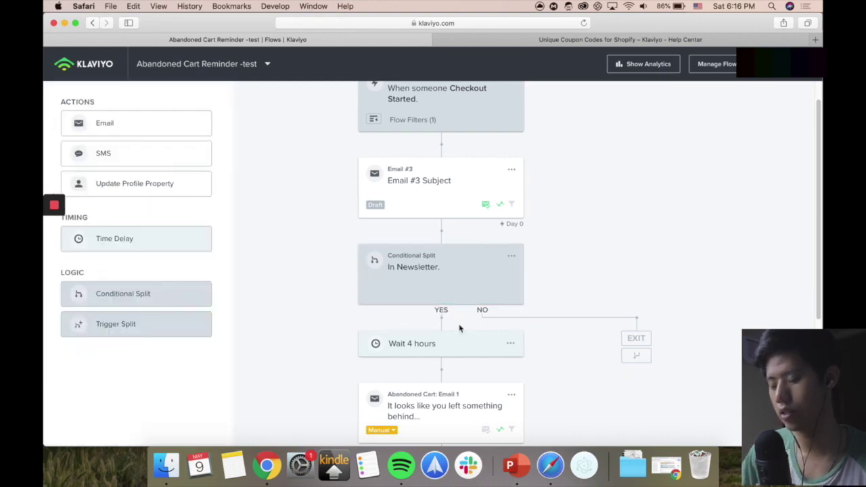
- Look over the flow's branches and insert a trigger split between the 4-hour wait and Abandoned Cart: Email 1
{"action": "scroll", "coordinate": [439, 324], "scroll_direction": "down", "scroll_amount": 5}
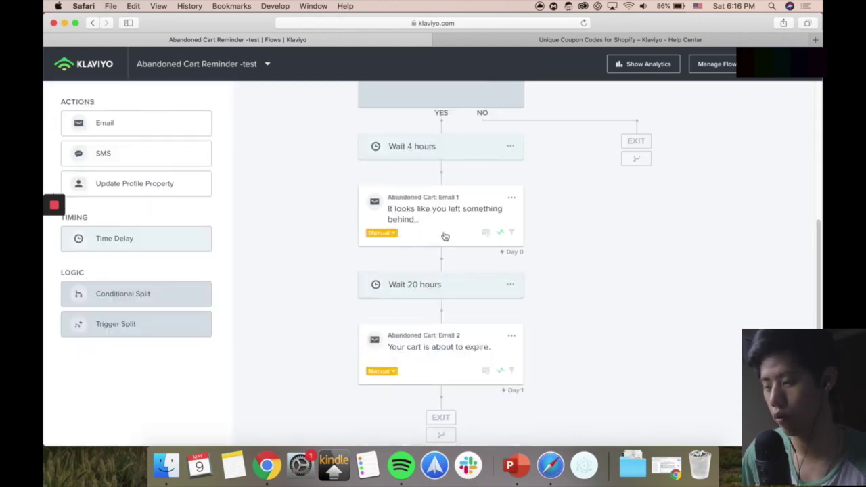
{"action": "scroll", "coordinate": [448, 212], "scroll_direction": "up", "scroll_amount": 2}
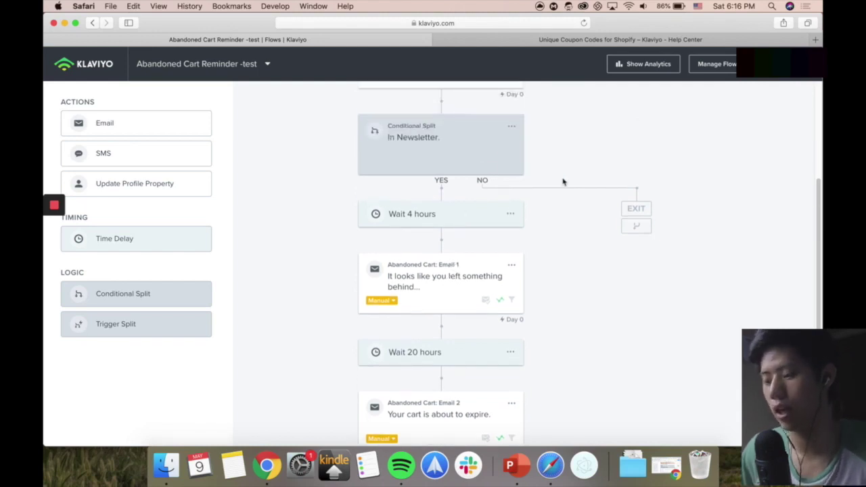
{"action": "scroll", "coordinate": [479, 162], "scroll_direction": "up", "scroll_amount": 5}
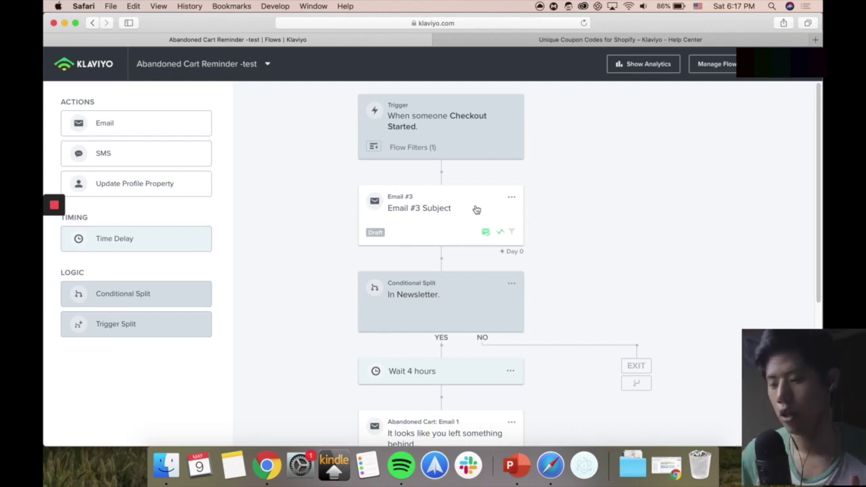
{"action": "scroll", "coordinate": [640, 318], "scroll_direction": "down", "scroll_amount": 5}
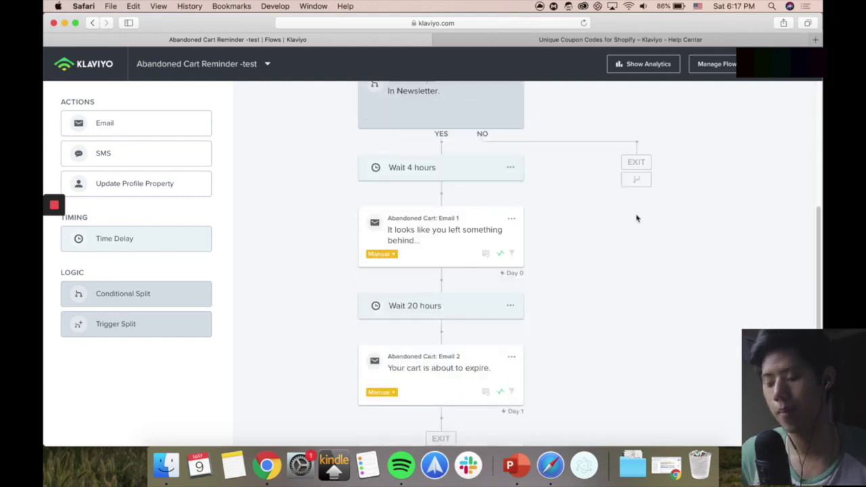
{"action": "scroll", "coordinate": [491, 239], "scroll_direction": "up", "scroll_amount": 3}
{"action": "scroll", "coordinate": [518, 228], "scroll_direction": "down", "scroll_amount": 4}
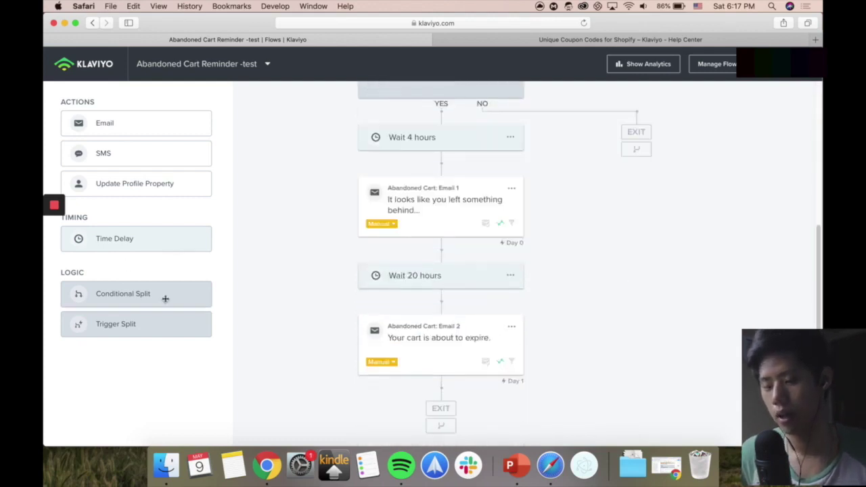
{"action": "left_click_drag", "start_coordinate": [140, 329], "coordinate": [443, 168]}
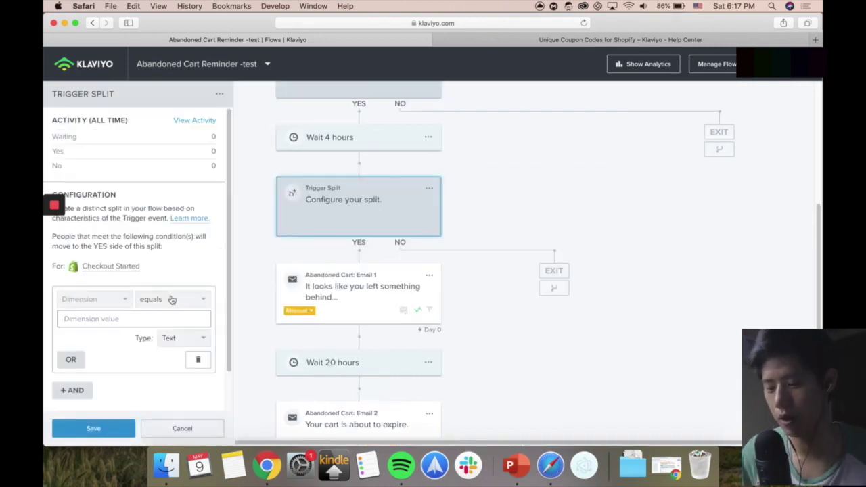
- Set the trigger split's condition to Discount Codes contains, with the dimension value left blank, and save it
{"action": "scroll", "coordinate": [169, 291], "scroll_direction": "down", "scroll_amount": 3}
{"action": "left_click", "coordinate": [115, 264]}
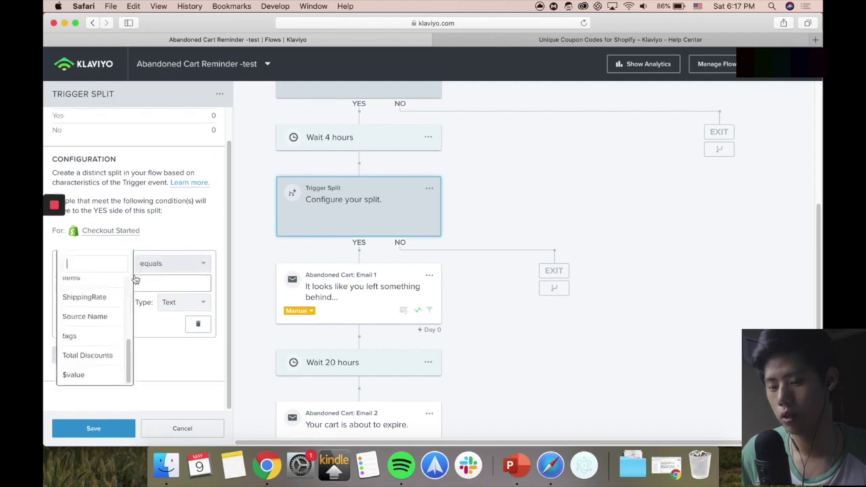
{"action": "left_click", "coordinate": [105, 318]}
{"action": "left_click", "coordinate": [97, 297]}
{"action": "scroll", "coordinate": [113, 342], "scroll_direction": "up", "scroll_amount": 5}
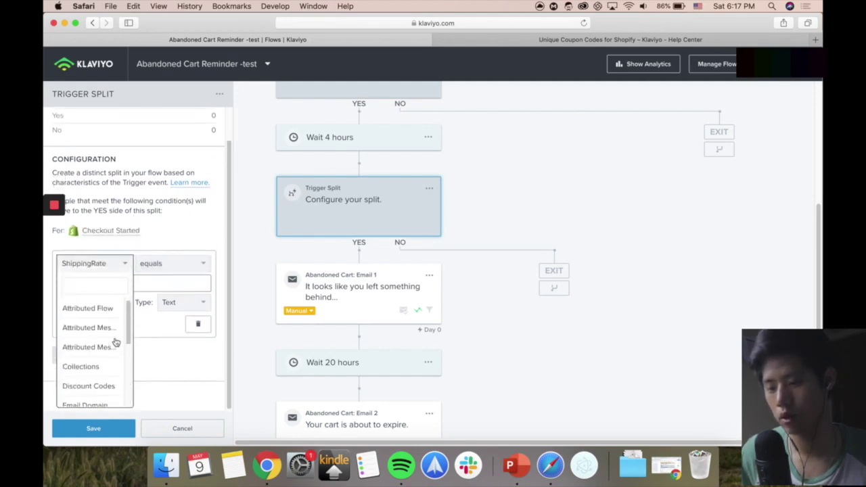
{"action": "scroll", "coordinate": [106, 344], "scroll_direction": "down", "scroll_amount": 1}
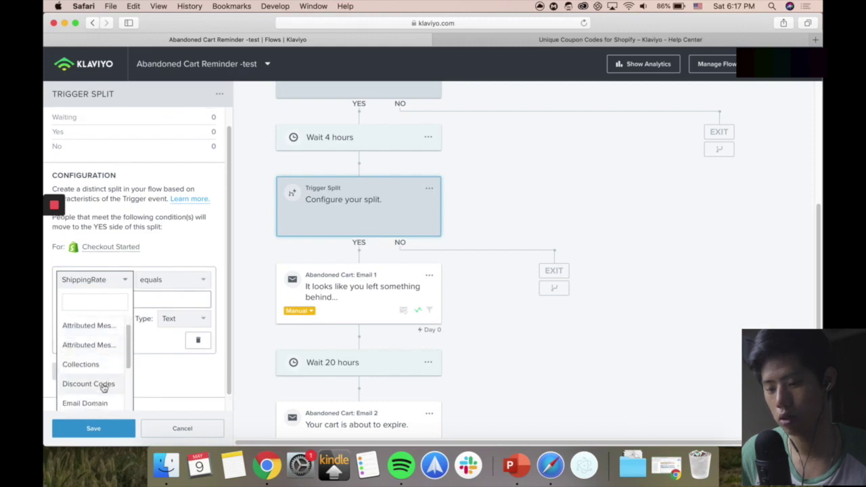
{"action": "left_click", "coordinate": [102, 384]}
{"action": "left_click", "coordinate": [93, 312]}
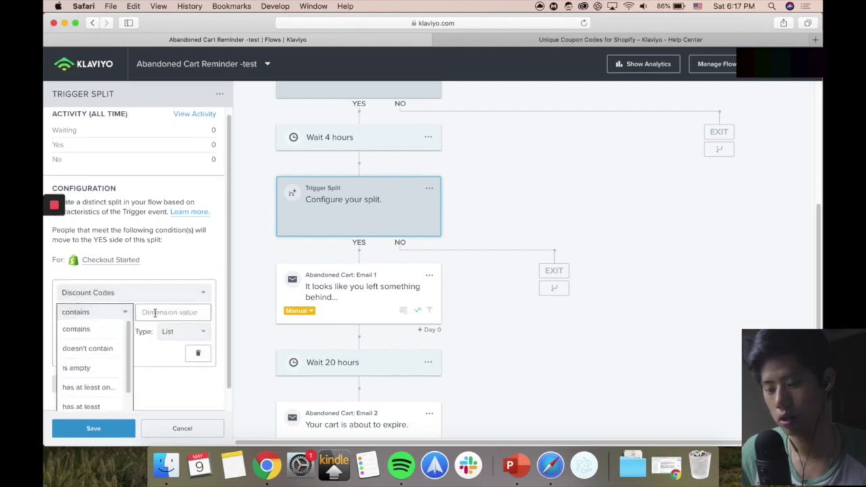
{"action": "left_click", "coordinate": [165, 311]}
{"action": "left_click", "coordinate": [173, 284]}
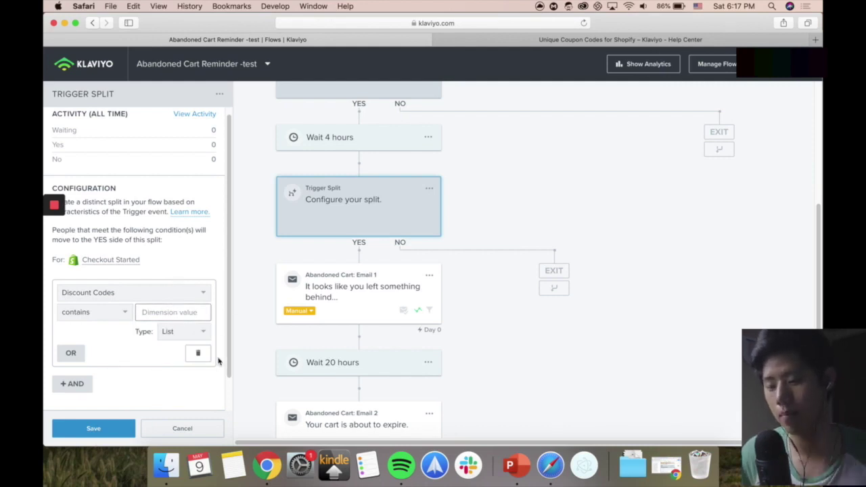
{"action": "left_click", "coordinate": [133, 426]}
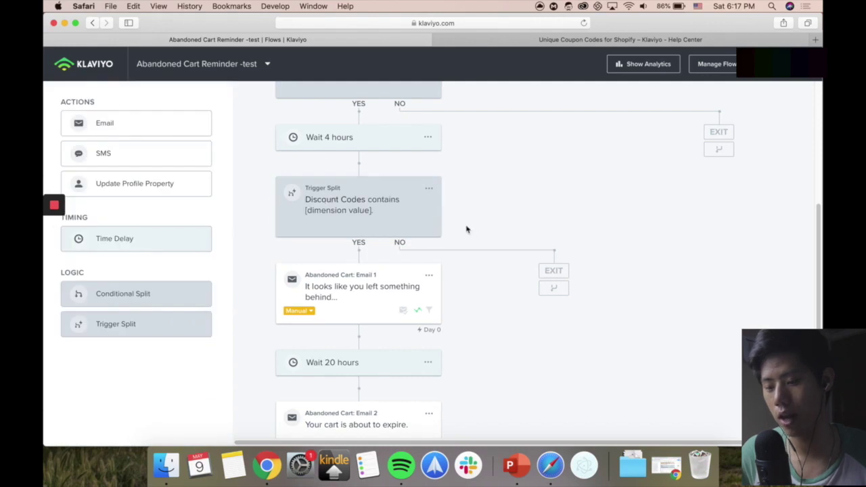
- Examine the whole flow from the Checkout Started trigger through both splits to the final abandoned cart email
{"action": "scroll", "coordinate": [370, 264], "scroll_direction": "up", "scroll_amount": 1}
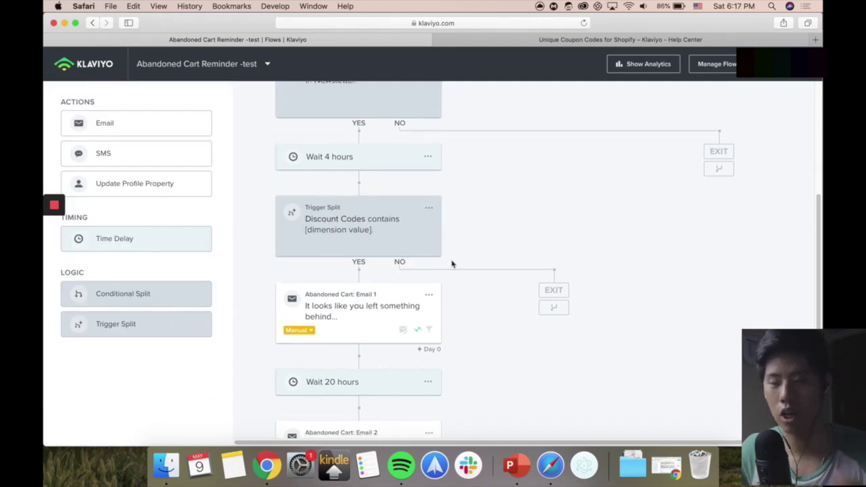
{"action": "scroll", "coordinate": [392, 233], "scroll_direction": "up", "scroll_amount": 5}
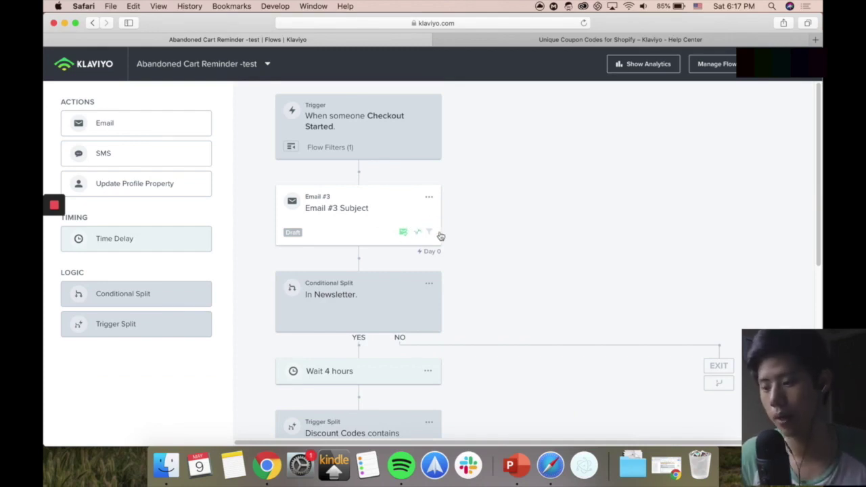
{"action": "scroll", "coordinate": [479, 268], "scroll_direction": "down", "scroll_amount": 5}
{"action": "scroll", "coordinate": [480, 266], "scroll_direction": "up", "scroll_amount": 3}
{"action": "scroll", "coordinate": [466, 268], "scroll_direction": "down", "scroll_amount": 3}
{"action": "scroll", "coordinate": [450, 238], "scroll_direction": "up", "scroll_amount": 1}
{"action": "scroll", "coordinate": [336, 223], "scroll_direction": "up", "scroll_amount": 5}
{"action": "scroll", "coordinate": [332, 226], "scroll_direction": "down", "scroll_amount": 5}
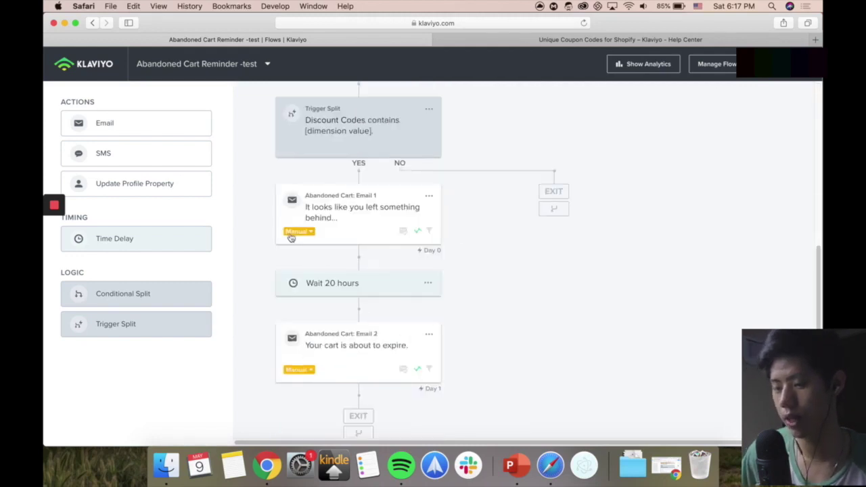
- Change the status of Abandoned Cart: Email 1 to Draft
{"action": "left_click", "coordinate": [311, 232]}
{"action": "left_click", "coordinate": [303, 270]}
{"action": "left_click", "coordinate": [291, 232]}
- Show the flow's analytics and look over the performance figures for each email
{"action": "scroll", "coordinate": [541, 245], "scroll_direction": "up", "scroll_amount": 5}
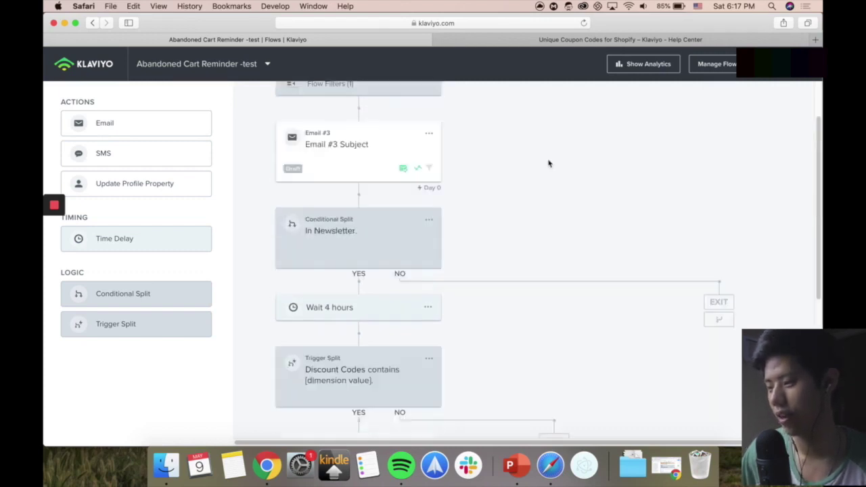
{"action": "scroll", "coordinate": [518, 204], "scroll_direction": "up", "scroll_amount": 2}
{"action": "left_click", "coordinate": [646, 66]}
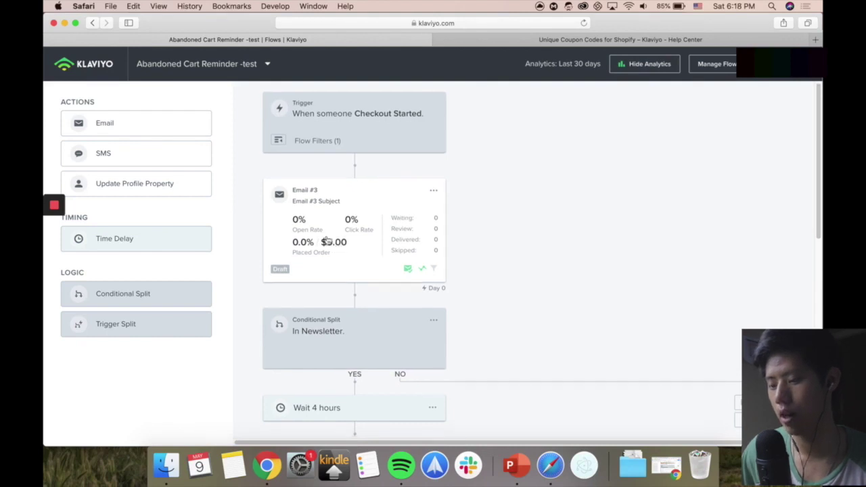
{"action": "scroll", "coordinate": [503, 241], "scroll_direction": "down", "scroll_amount": 5}
{"action": "scroll", "coordinate": [510, 237], "scroll_direction": "up", "scroll_amount": 5}
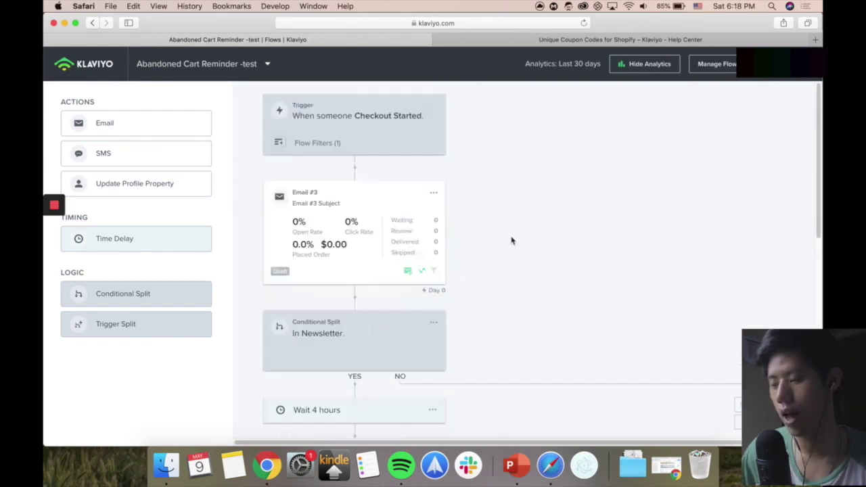
{"action": "scroll", "coordinate": [516, 218], "scroll_direction": "down", "scroll_amount": 9}
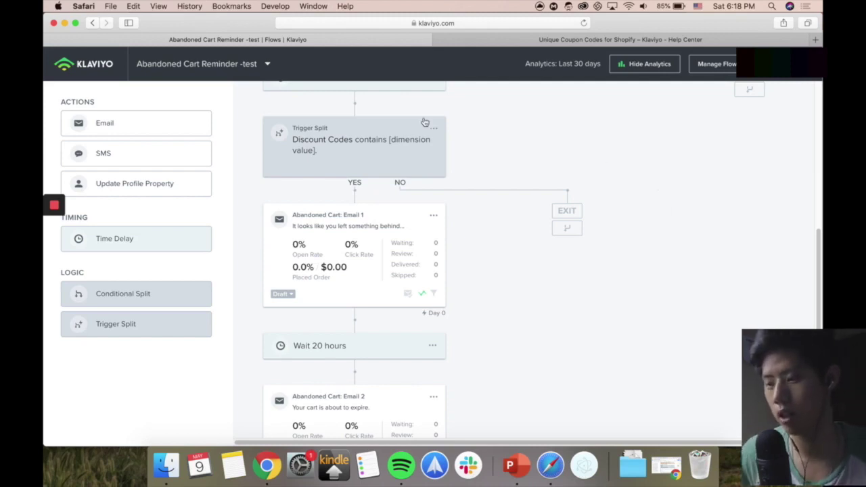
- Browse the list of other flows without switching to one, and hide the analytics
{"action": "left_click", "coordinate": [240, 68]}
{"action": "scroll", "coordinate": [242, 157], "scroll_direction": "down", "scroll_amount": 5}
{"action": "scroll", "coordinate": [242, 157], "scroll_direction": "down", "scroll_amount": 3}
{"action": "scroll", "coordinate": [242, 157], "scroll_direction": "up", "scroll_amount": 10}
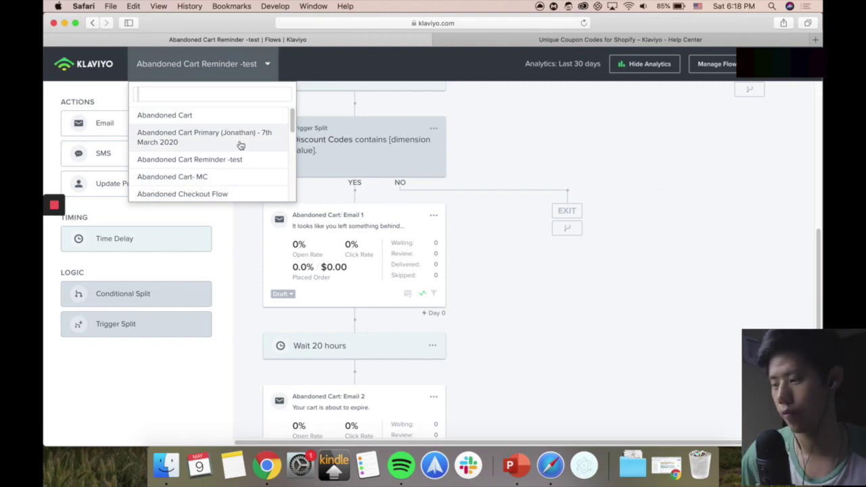
{"action": "left_click", "coordinate": [443, 67]}
{"action": "left_click", "coordinate": [661, 67]}
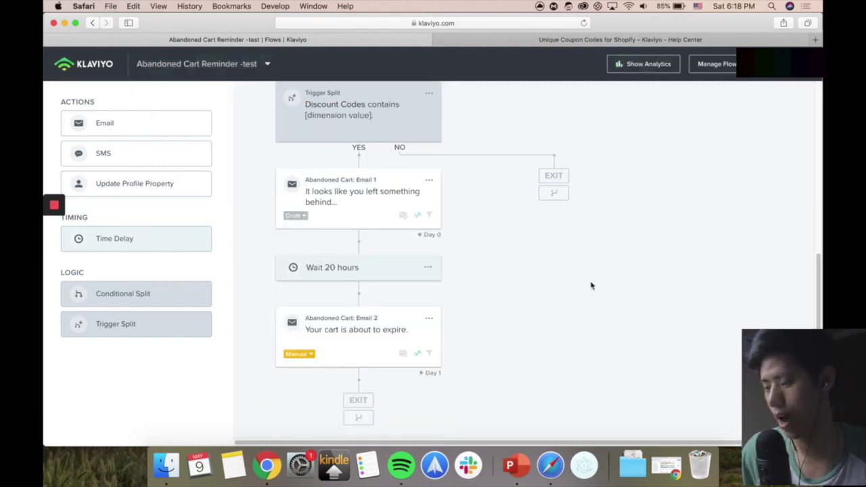
- Switch to the PowerPoint deck and view the Templates slide and the Lists/Segments slide
{"action": "left_click", "coordinate": [533, 472]}
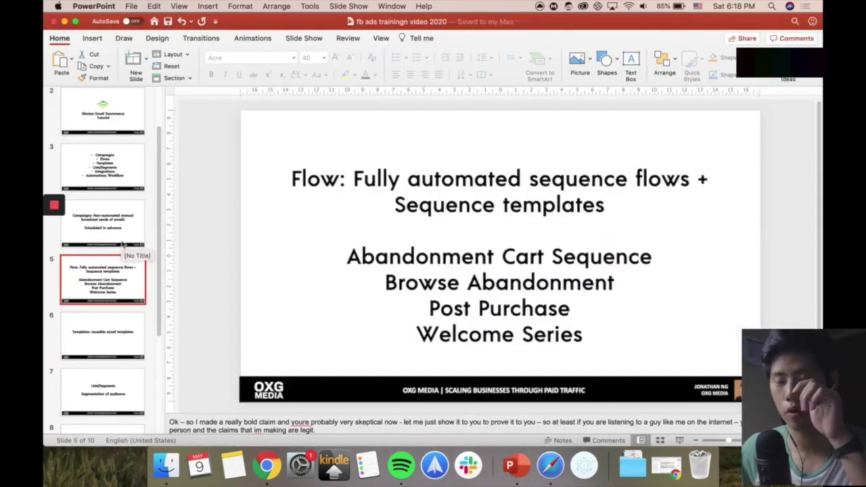
{"action": "key", "text": "Down"}
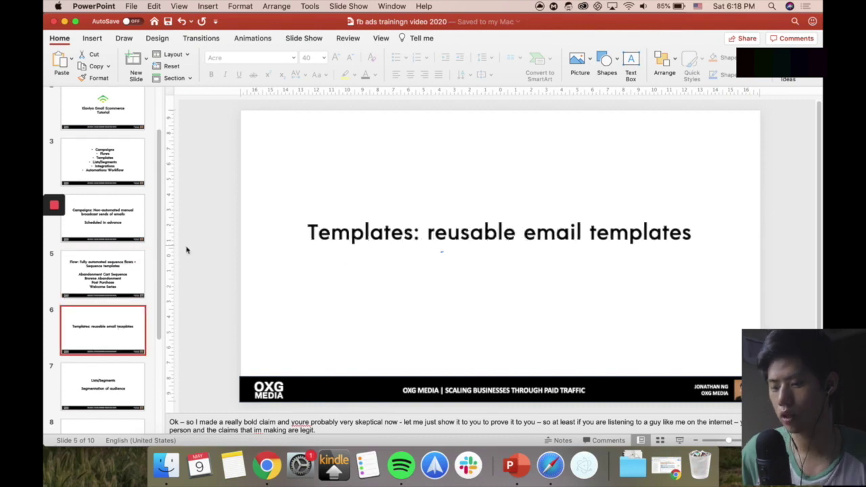
{"action": "left_click", "coordinate": [267, 463]}
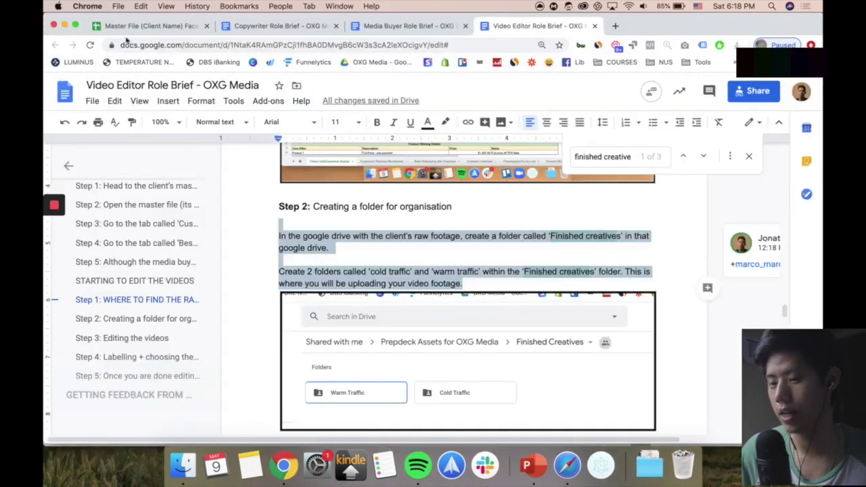
{"action": "left_click", "coordinate": [65, 26]}
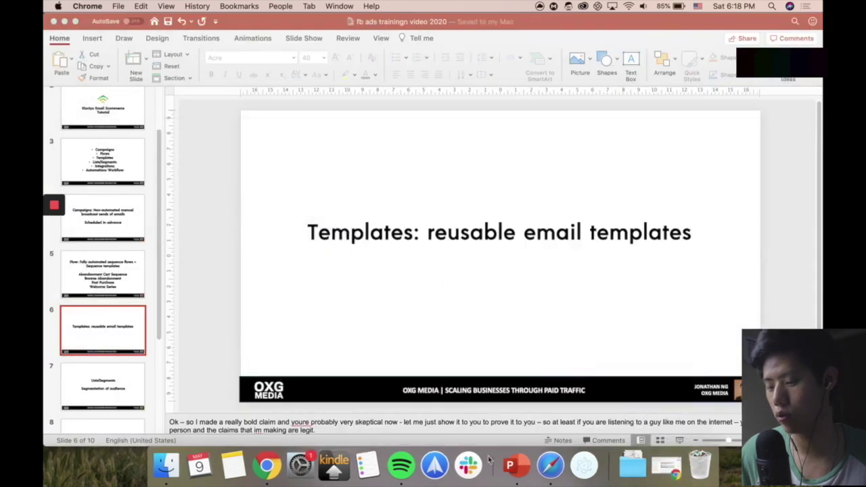
{"action": "scroll", "coordinate": [128, 311], "scroll_direction": "down", "scroll_amount": 2}
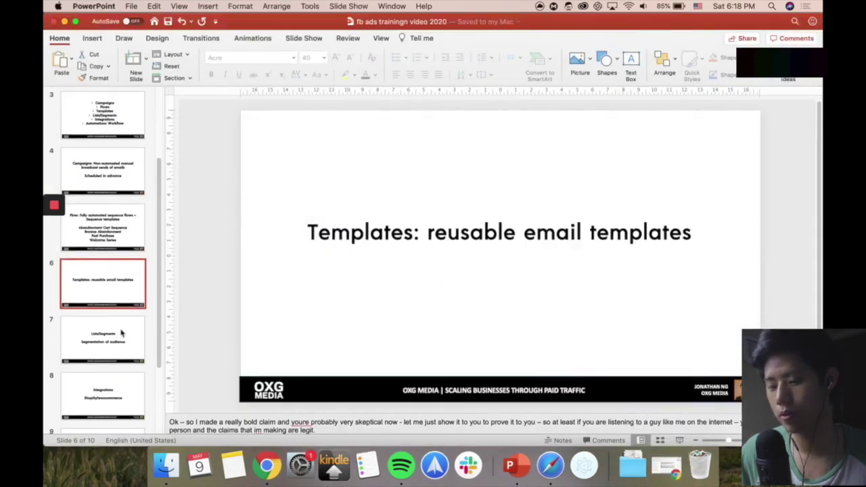
{"action": "left_click", "coordinate": [119, 333]}
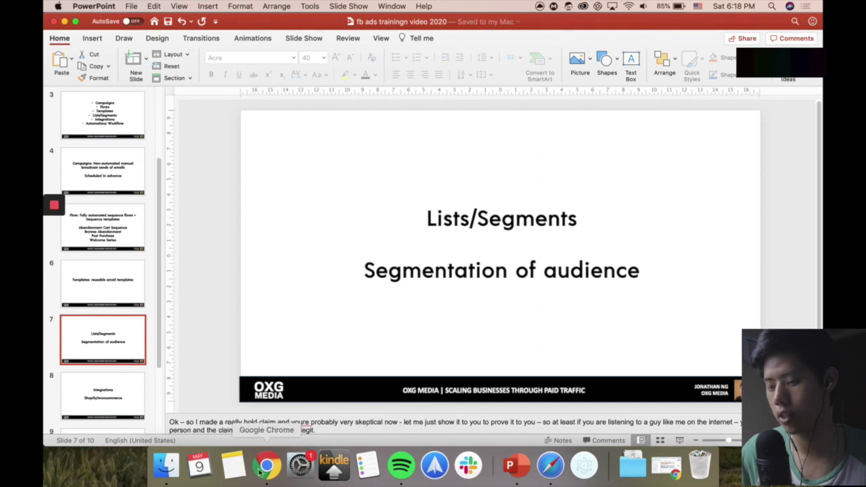
- Return to Klaviyo in Safari, leave the flow editor, and open the Lists & Segments page
{"action": "left_click", "coordinate": [268, 464]}
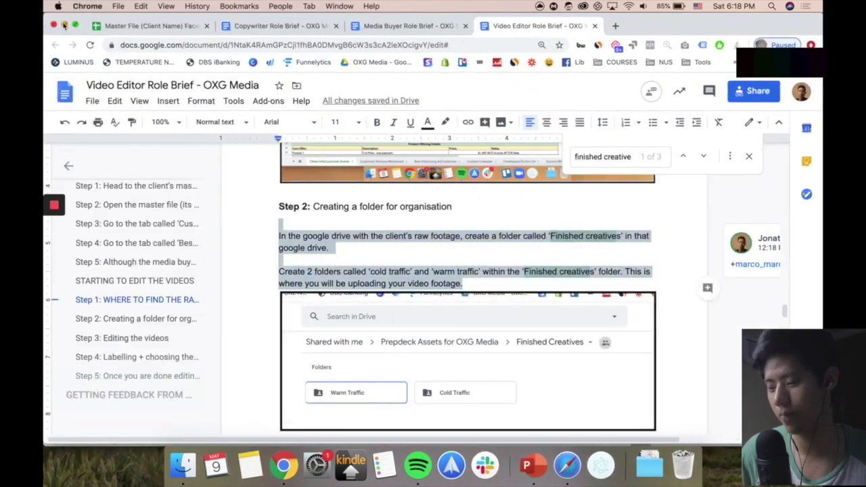
{"action": "left_click", "coordinate": [65, 26]}
{"action": "key", "text": "super+Tab"}
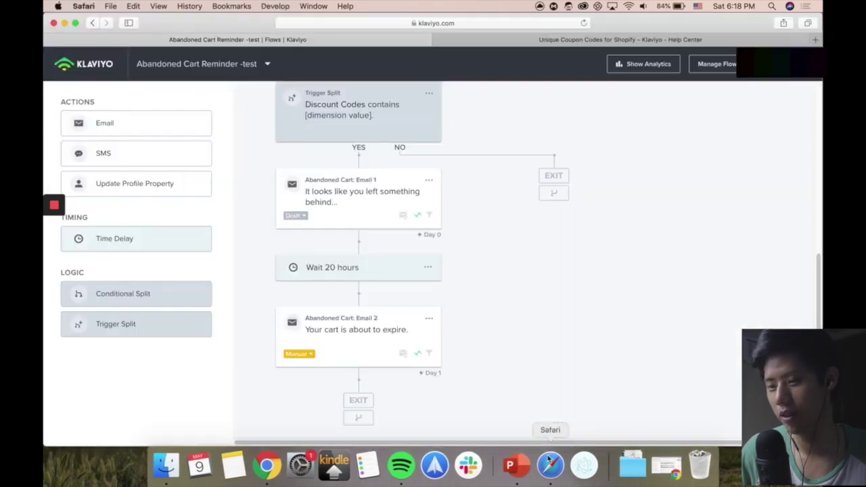
{"action": "left_click", "coordinate": [97, 70]}
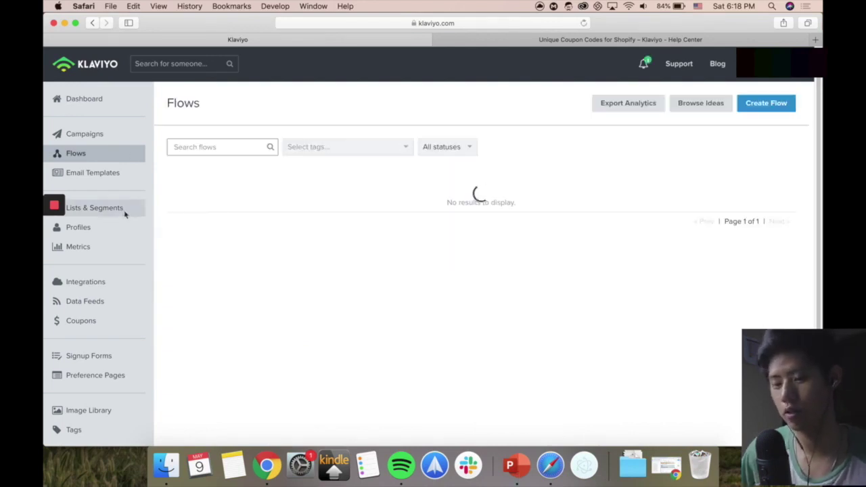
{"action": "left_click", "coordinate": [106, 209]}
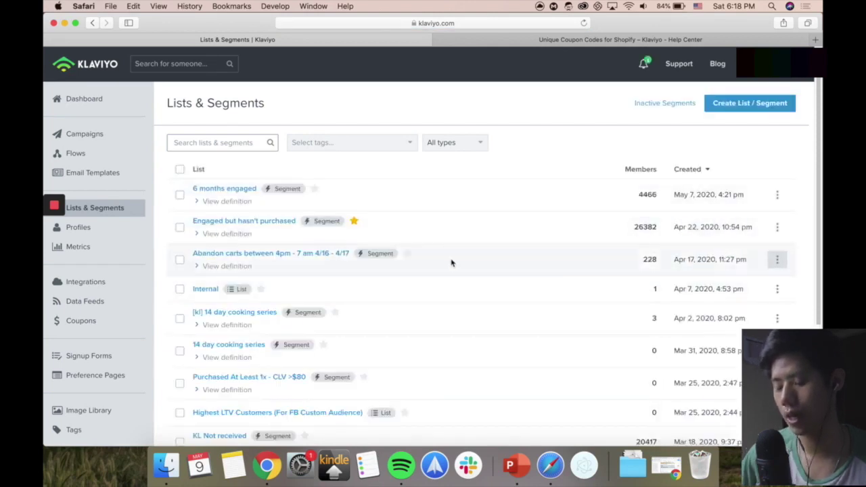
- Start a new segment defined by what someone has done: Clicked Email at least once over all time
{"action": "left_click", "coordinate": [726, 110]}
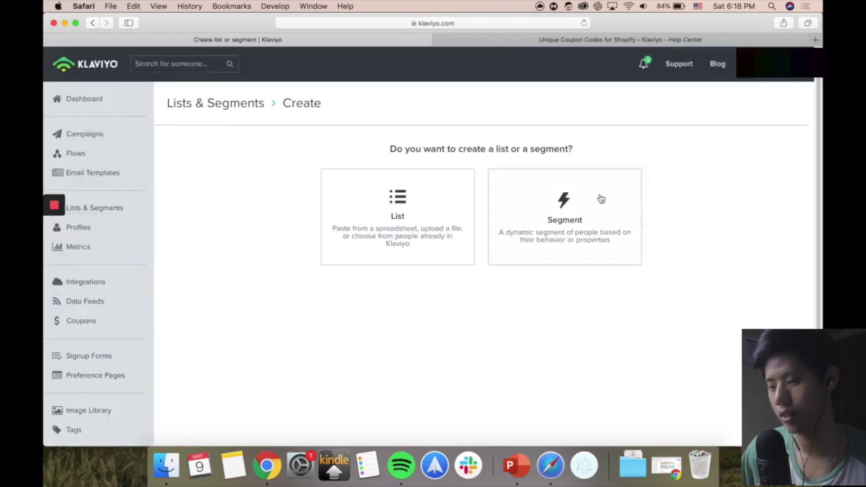
{"action": "left_click", "coordinate": [580, 218]}
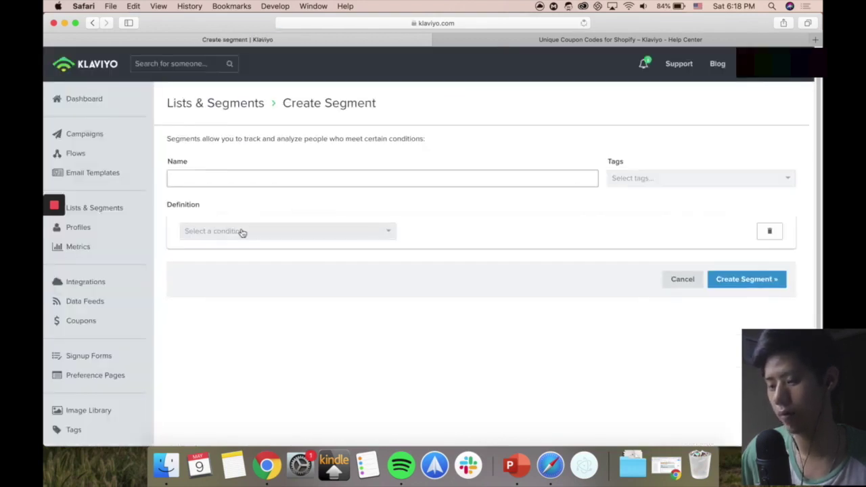
{"action": "left_click", "coordinate": [243, 232]}
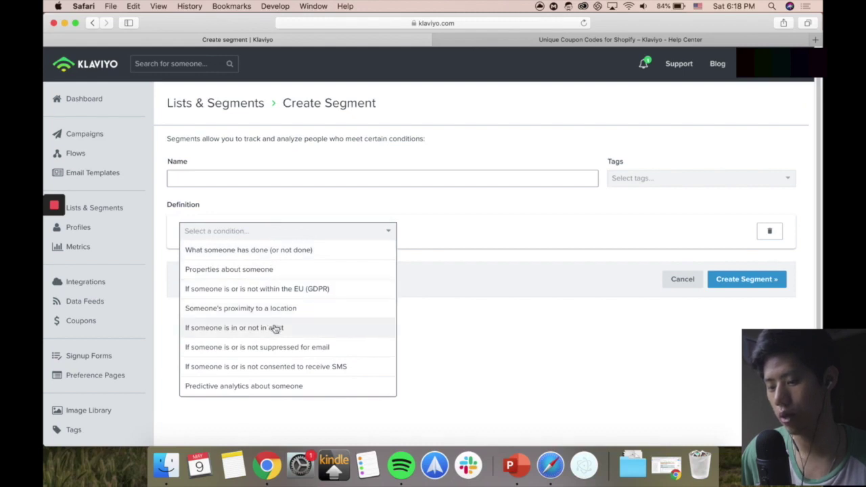
{"action": "left_click", "coordinate": [276, 251]}
{"action": "left_click", "coordinate": [294, 255]}
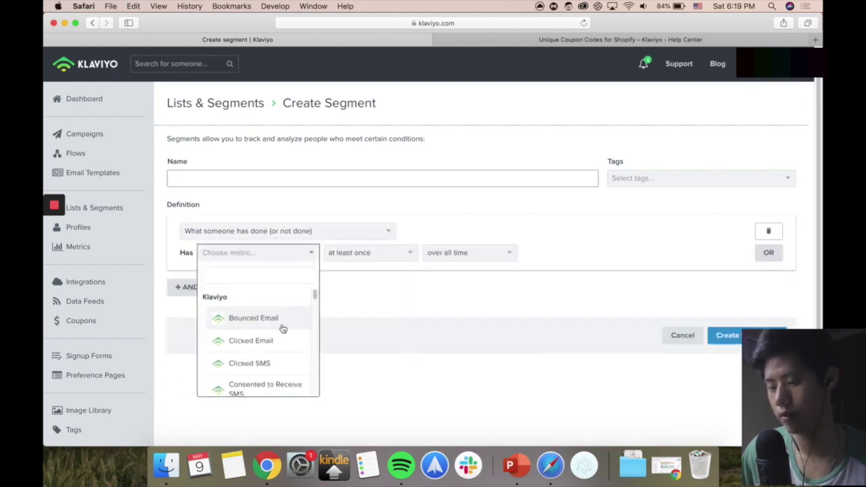
{"action": "left_click", "coordinate": [278, 343]}
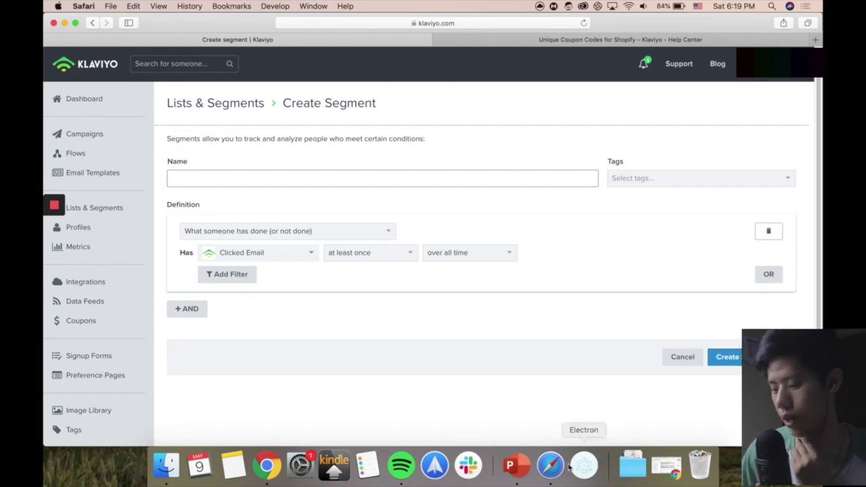
- Switch to the PowerPoint deck, view the Integrations slide on Shopify/woocommerce, and return to Klaviyo in Safari
{"action": "left_click", "coordinate": [515, 465]}
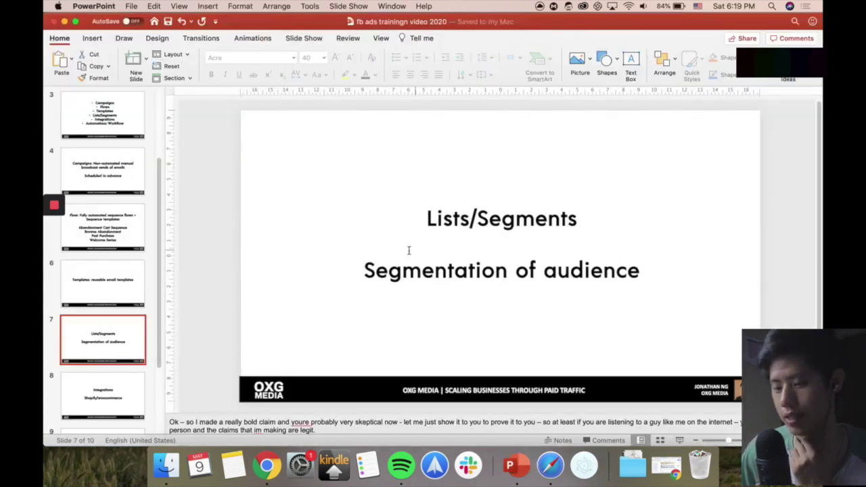
{"action": "scroll", "coordinate": [112, 316], "scroll_direction": "down", "scroll_amount": 2}
{"action": "left_click", "coordinate": [114, 324]}
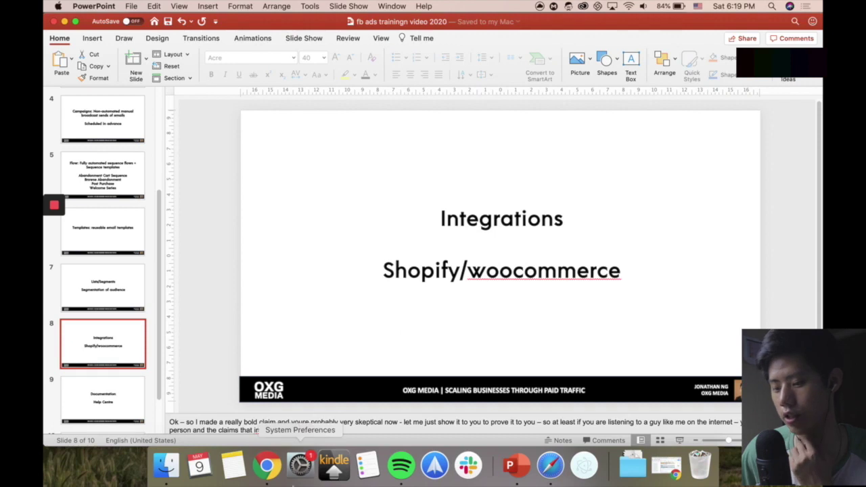
{"action": "left_click", "coordinate": [270, 473]}
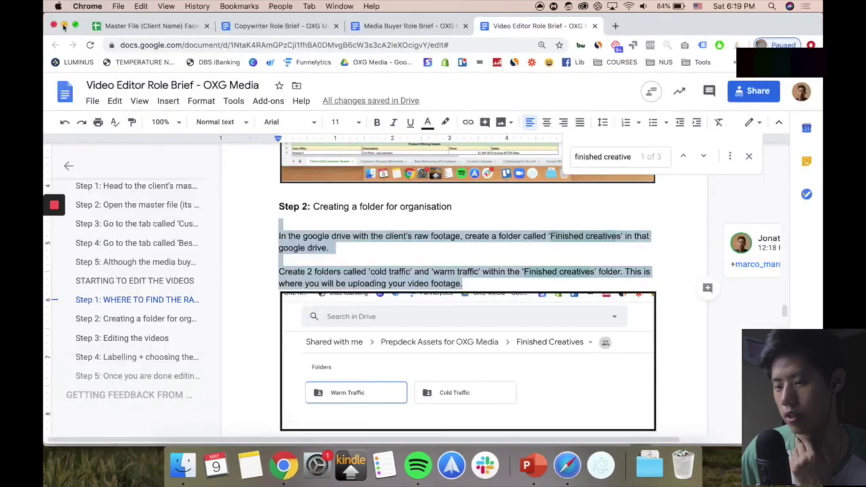
{"action": "left_click", "coordinate": [63, 26]}
{"action": "left_click", "coordinate": [526, 470]}
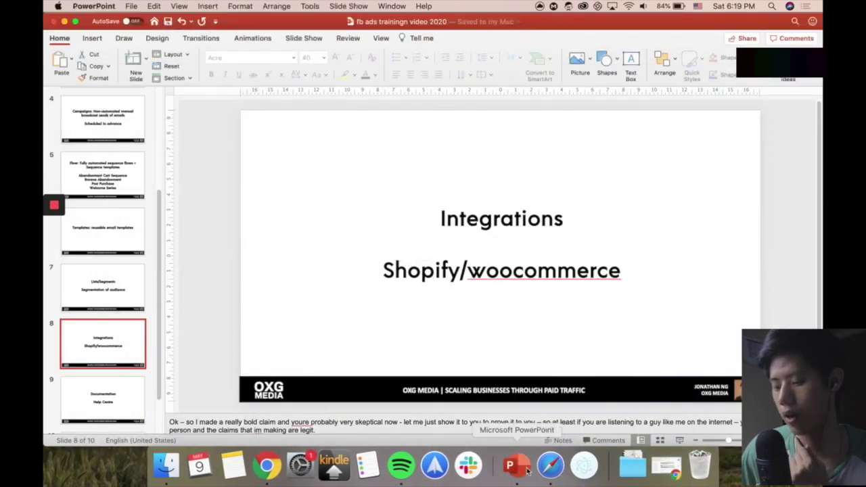
{"action": "left_click", "coordinate": [550, 466]}
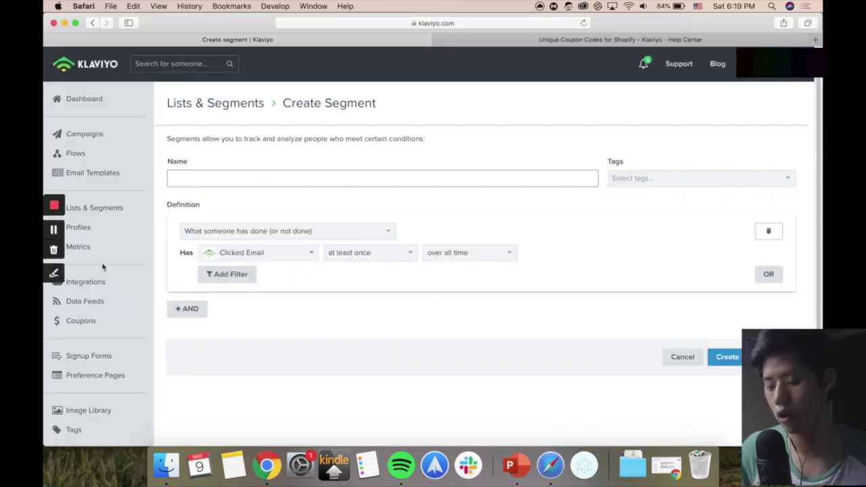
- Leave the segment draft, open the enabled integrations, and open the Shopify integration's settings
{"action": "scroll", "coordinate": [112, 270], "scroll_direction": "down", "scroll_amount": 2}
{"action": "left_click", "coordinate": [115, 225]}
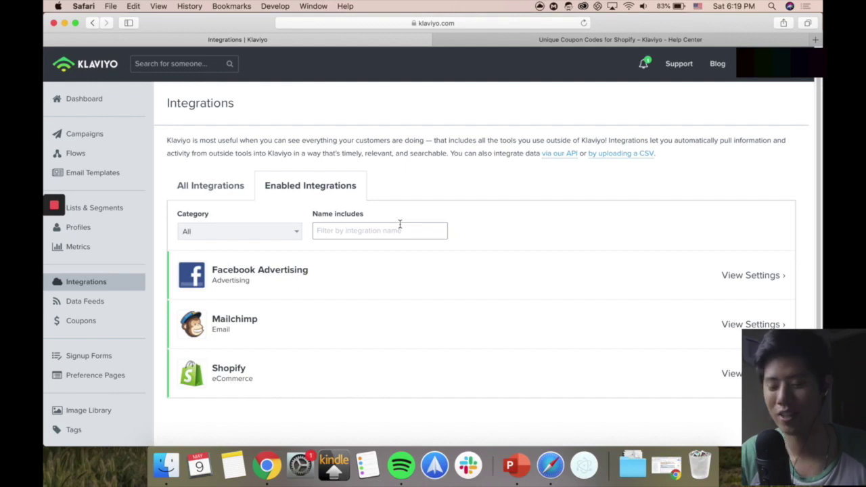
{"action": "scroll", "coordinate": [396, 291], "scroll_direction": "down", "scroll_amount": 1}
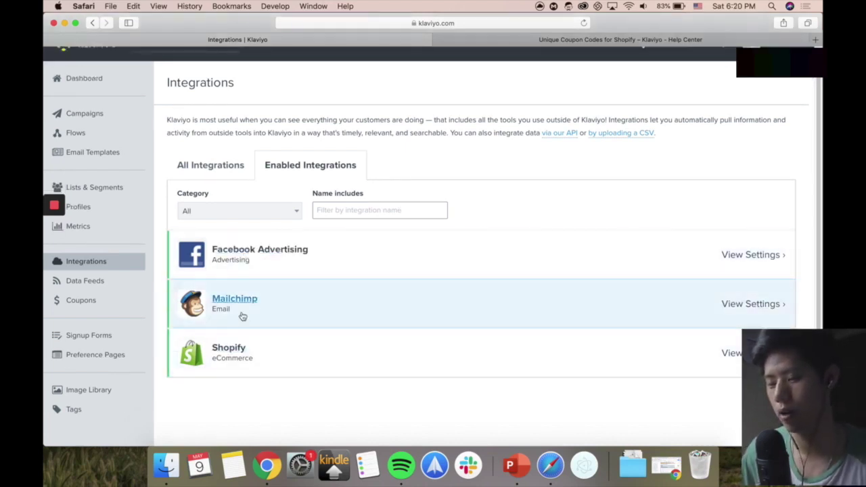
{"action": "left_click", "coordinate": [345, 365]}
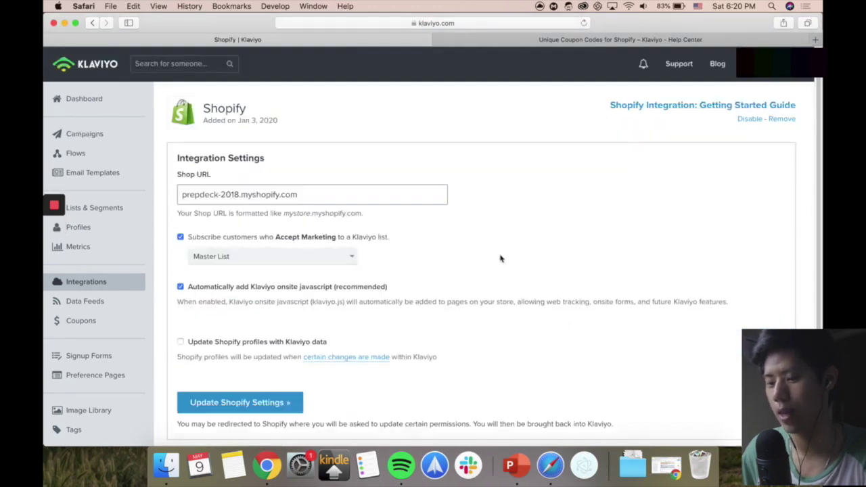
- Review the Shopify integration's settings and its recent data, and return to the list of enabled integrations
{"action": "scroll", "coordinate": [440, 196], "scroll_direction": "down", "scroll_amount": 5}
{"action": "scroll", "coordinate": [477, 209], "scroll_direction": "up", "scroll_amount": 5}
{"action": "scroll", "coordinate": [476, 210], "scroll_direction": "down", "scroll_amount": 8}
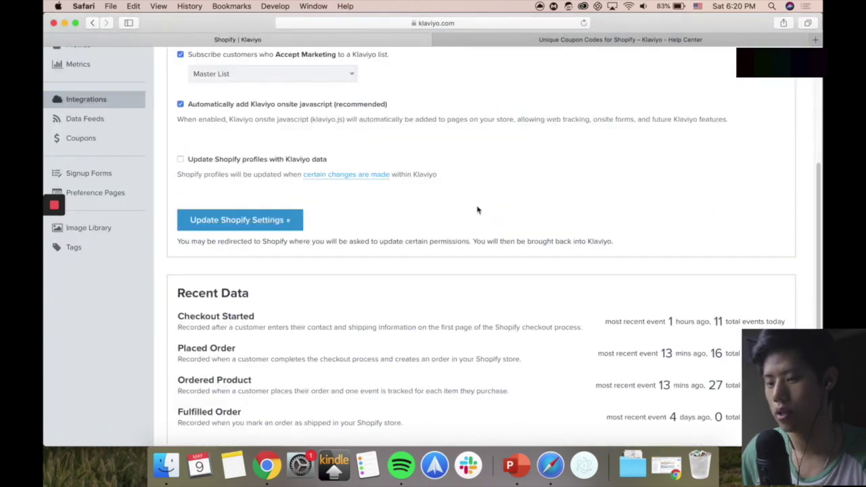
{"action": "scroll", "coordinate": [477, 209], "scroll_direction": "up", "scroll_amount": 8}
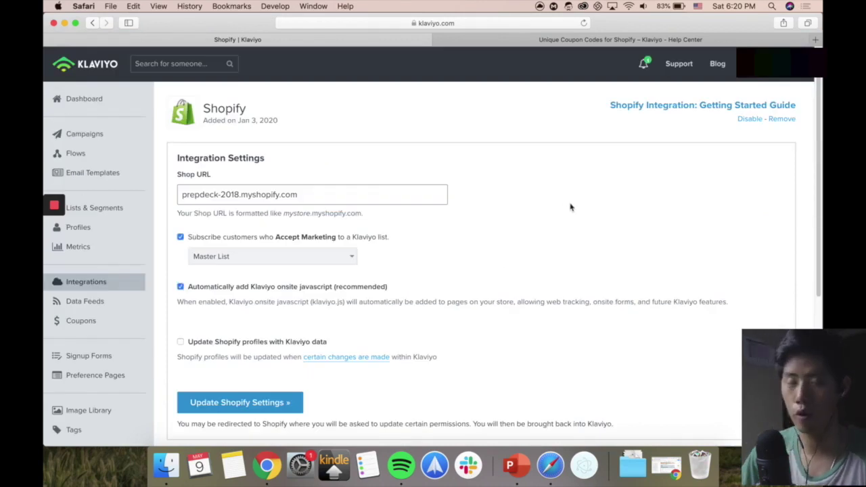
{"action": "scroll", "coordinate": [520, 207], "scroll_direction": "down", "scroll_amount": 6}
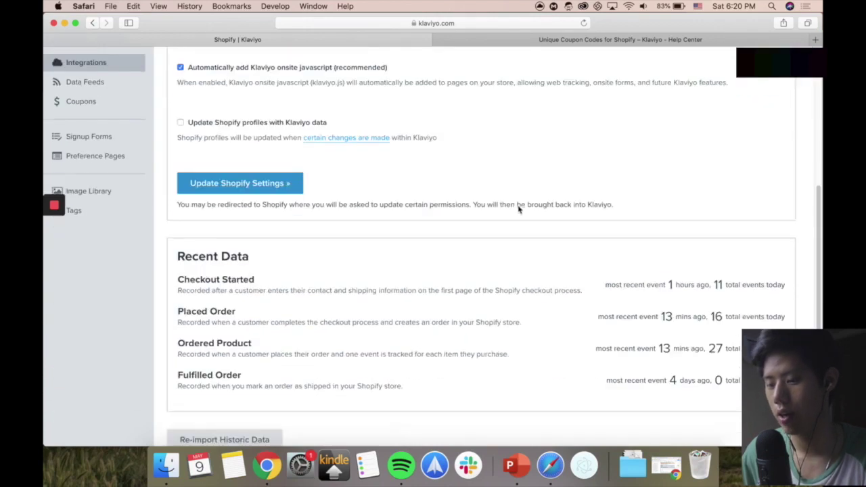
{"action": "scroll", "coordinate": [298, 189], "scroll_direction": "up", "scroll_amount": 1}
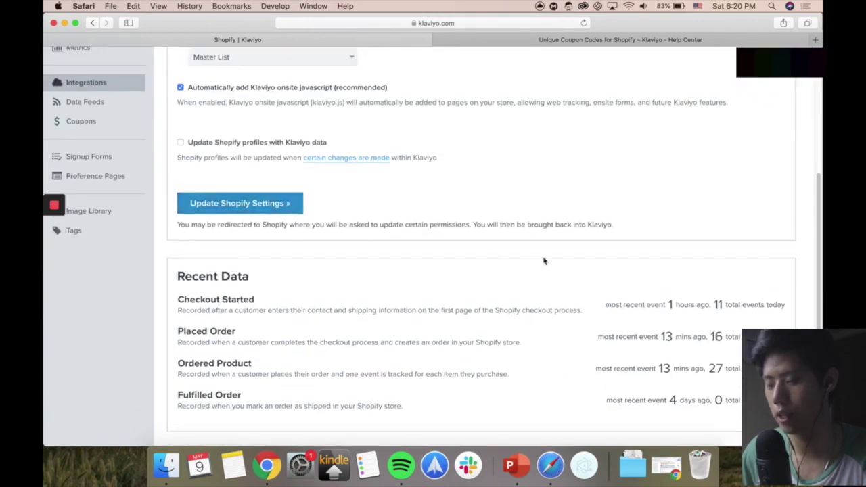
{"action": "scroll", "coordinate": [541, 260], "scroll_direction": "up", "scroll_amount": 3}
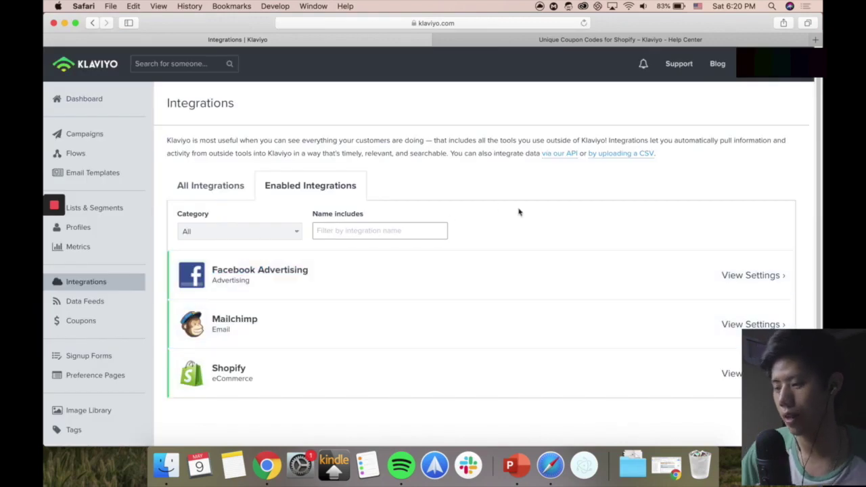
- Show all integrations and browse the list for supported eCommerce, email, CRM and payment services
{"action": "scroll", "coordinate": [521, 210], "scroll_direction": "down", "scroll_amount": 1}
{"action": "left_click", "coordinate": [209, 160]}
{"action": "scroll", "coordinate": [467, 220], "scroll_direction": "down", "scroll_amount": 7}
{"action": "scroll", "coordinate": [420, 226], "scroll_direction": "down", "scroll_amount": 20}
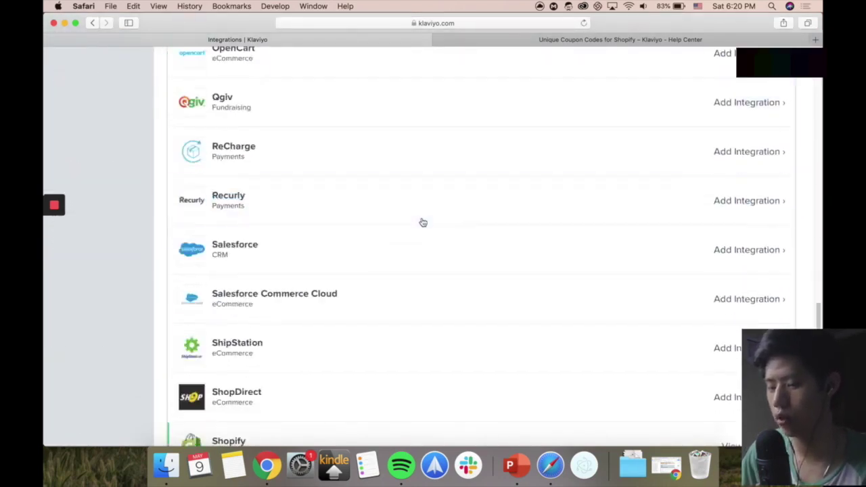
{"action": "scroll", "coordinate": [422, 223], "scroll_direction": "down", "scroll_amount": 10}
{"action": "scroll", "coordinate": [318, 271], "scroll_direction": "up", "scroll_amount": 6}
{"action": "scroll", "coordinate": [316, 177], "scroll_direction": "up", "scroll_amount": 10}
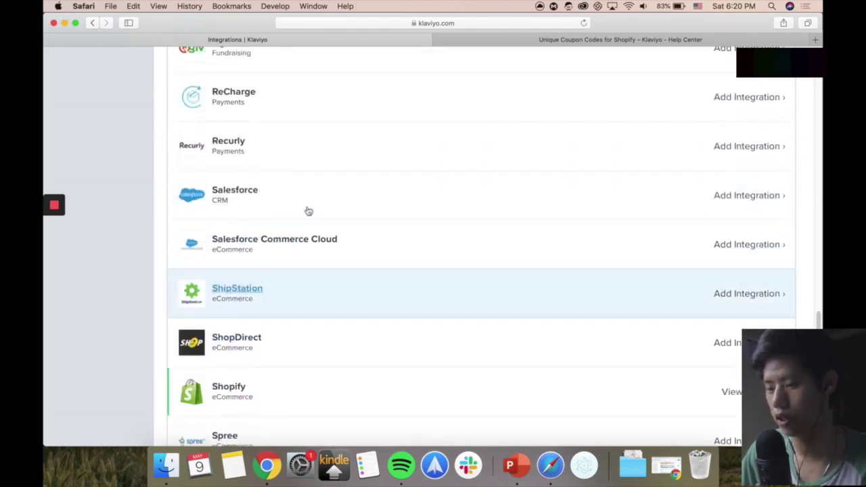
{"action": "scroll", "coordinate": [261, 342], "scroll_direction": "up", "scroll_amount": 8}
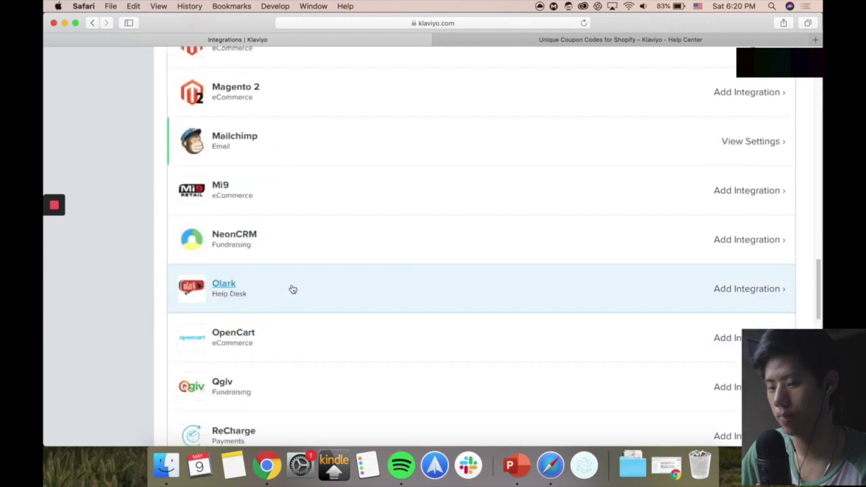
{"action": "scroll", "coordinate": [273, 311], "scroll_direction": "up", "scroll_amount": 8}
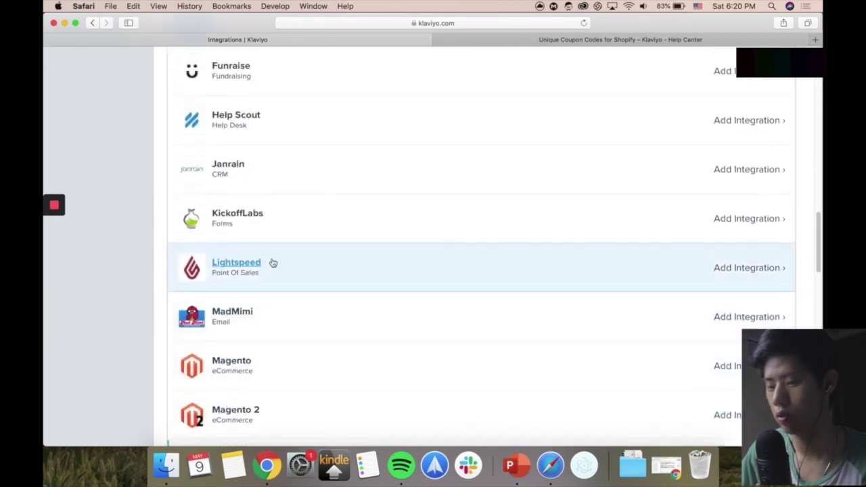
{"action": "scroll", "coordinate": [269, 365], "scroll_direction": "down", "scroll_amount": 5}
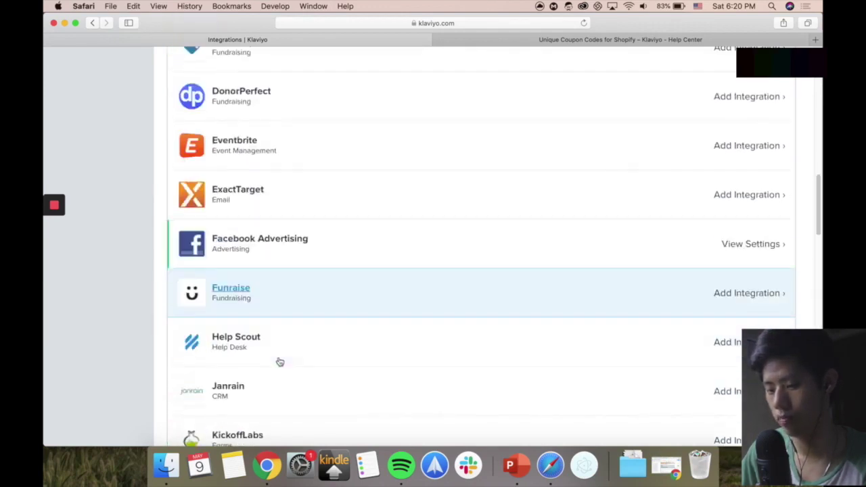
{"action": "scroll", "coordinate": [279, 340], "scroll_direction": "up", "scroll_amount": 6}
{"action": "scroll", "coordinate": [282, 243], "scroll_direction": "up", "scroll_amount": 15}
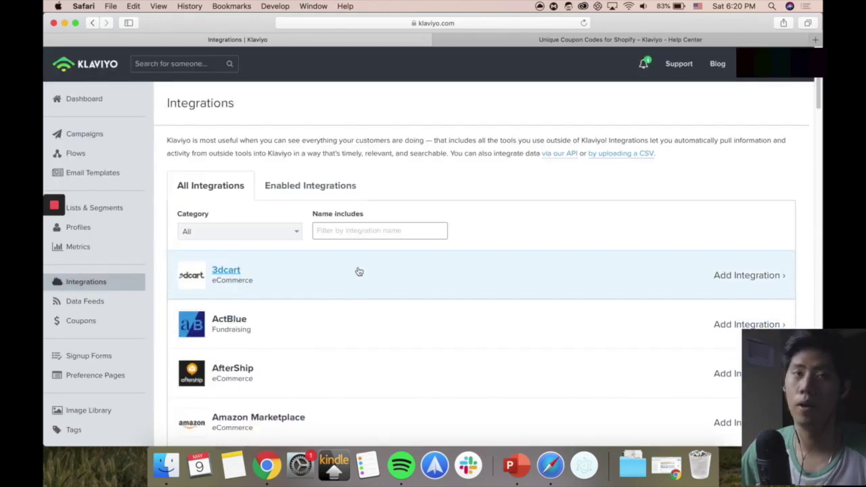
- Switch to the PowerPoint deck and view the Documentation / Help Centre slide
{"action": "right_click", "coordinate": [587, 186]}
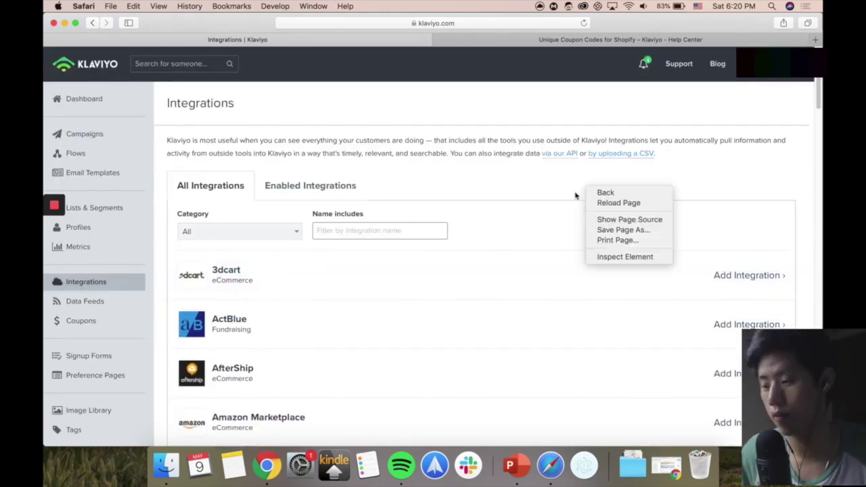
{"action": "left_click", "coordinate": [508, 193]}
{"action": "left_click", "coordinate": [509, 465]}
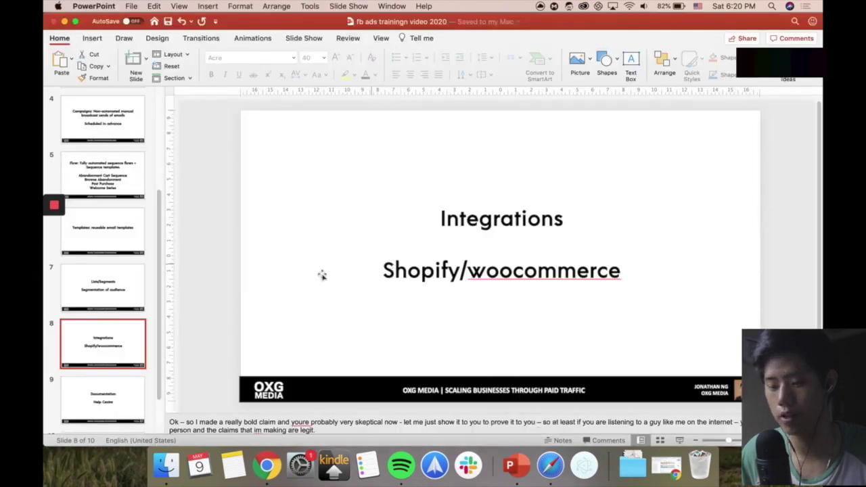
{"action": "scroll", "coordinate": [108, 290], "scroll_direction": "down", "scroll_amount": 2}
{"action": "left_click", "coordinate": [119, 338]}
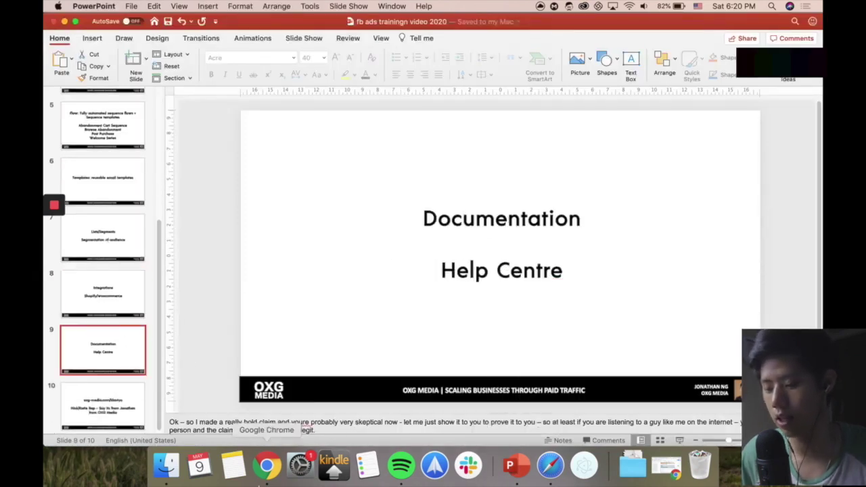
- Return to Safari and view the Klaviyo Help Center article on Unique Coupon Codes for Shopify
{"action": "left_click", "coordinate": [268, 478]}
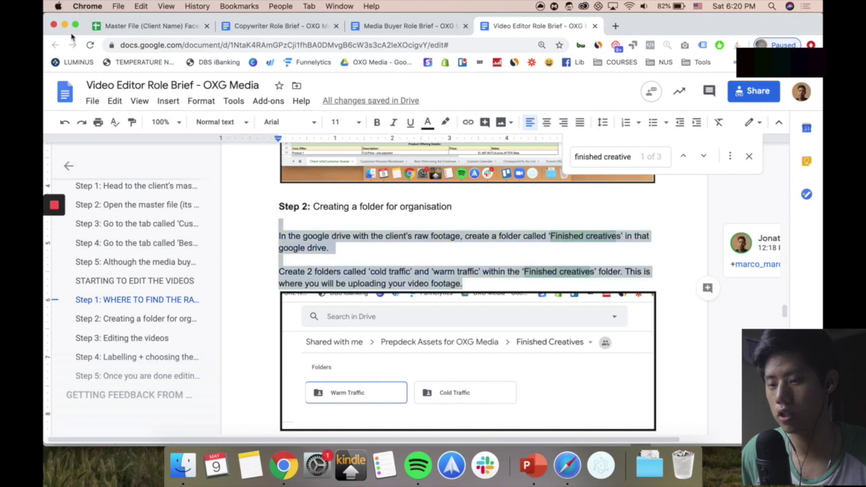
{"action": "left_click", "coordinate": [65, 26]}
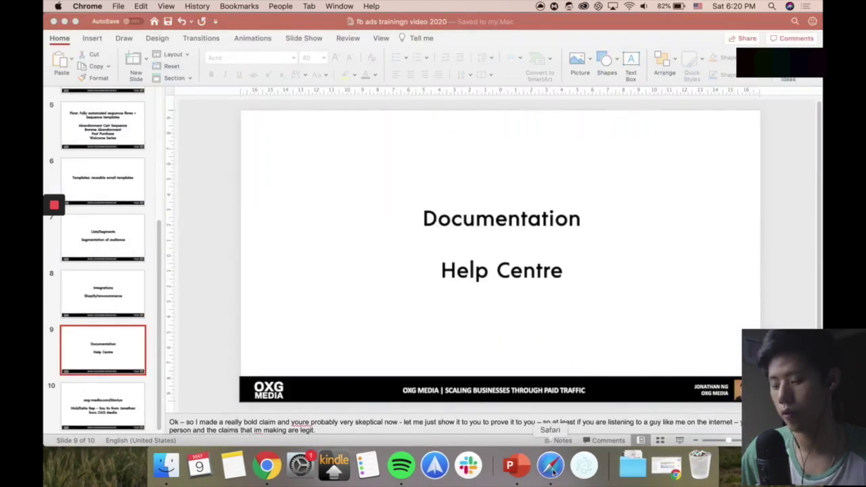
{"action": "left_click", "coordinate": [552, 466]}
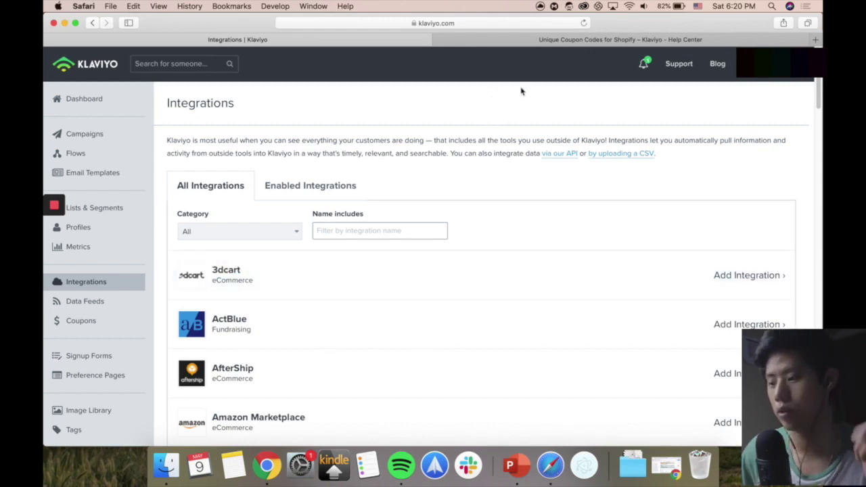
{"action": "left_click", "coordinate": [574, 39]}
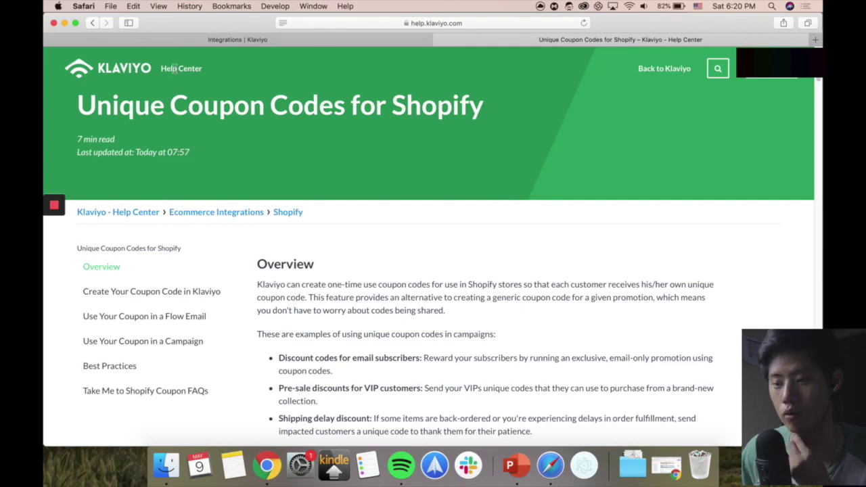
{"action": "left_click_drag", "start_coordinate": [170, 66], "coordinate": [291, 110]}
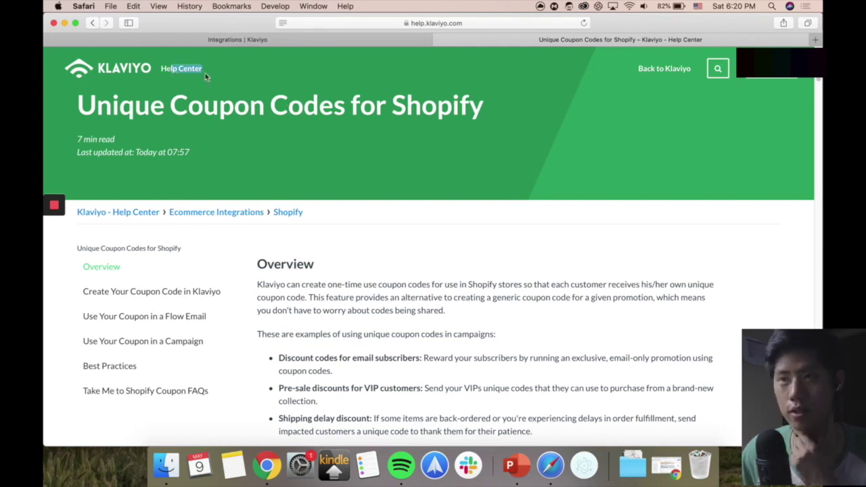
{"action": "left_click", "coordinate": [516, 118]}
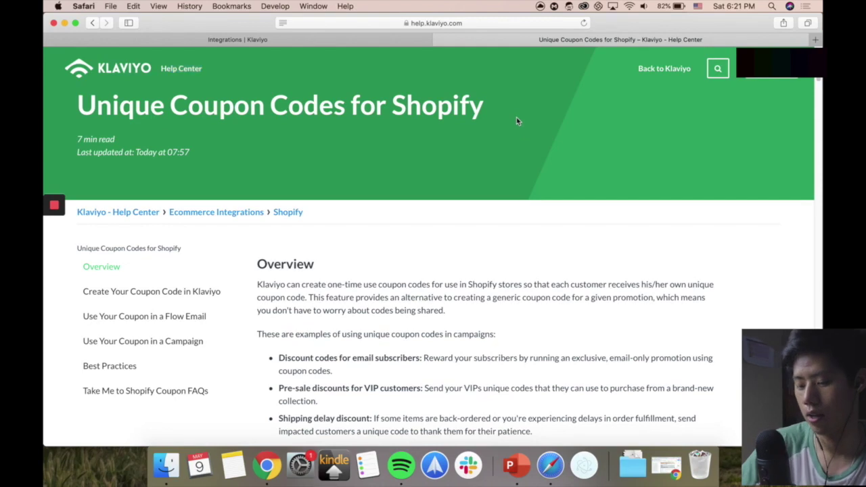
- Search Google for "discount code klaviyo" in a new browser tab
{"action": "key", "text": "super+t"}
{"action": "type", "text": "discount code "}
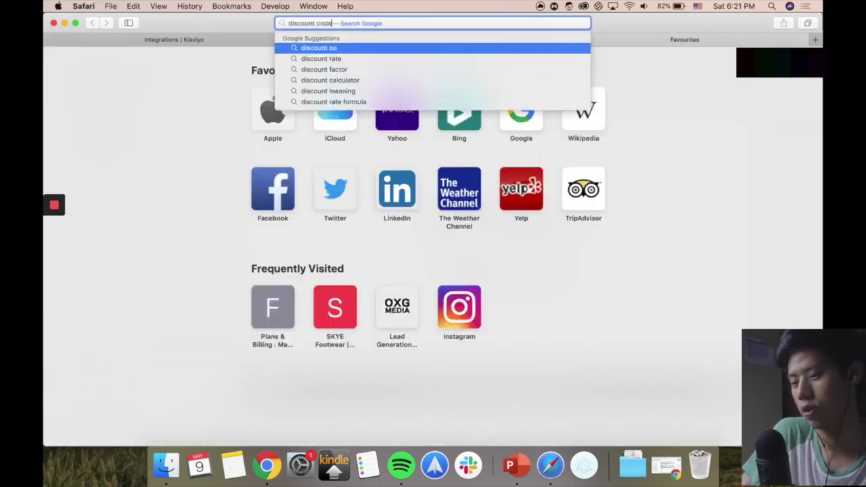
{"action": "type", "text": "kl"}
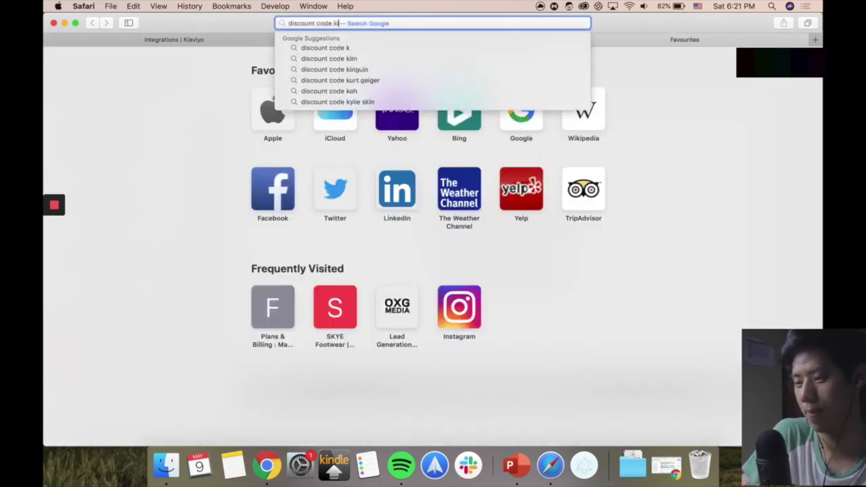
{"action": "type", "text": "aviyo"}
{"action": "key", "text": "Return"}
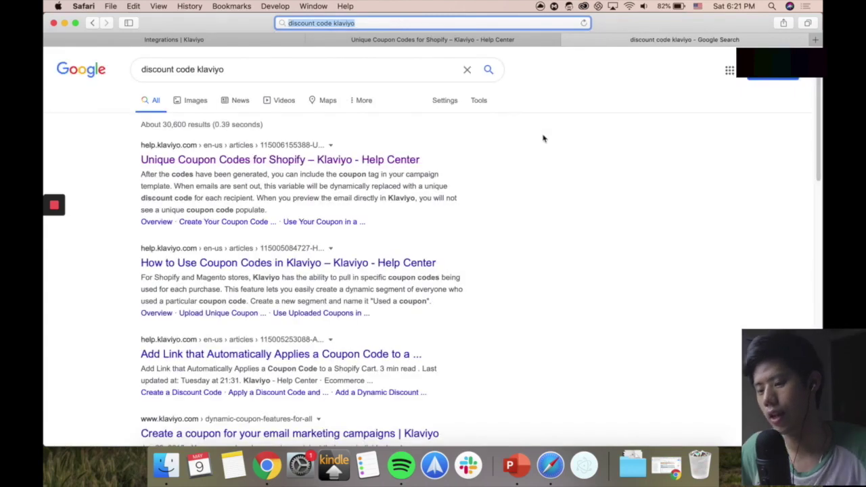
- Open the Unique Coupon Codes for Shopify search result, skim its coupon instructions, and close that tab
{"action": "scroll", "coordinate": [415, 220], "scroll_direction": "down", "scroll_amount": 1}
{"action": "left_click", "coordinate": [234, 140]}
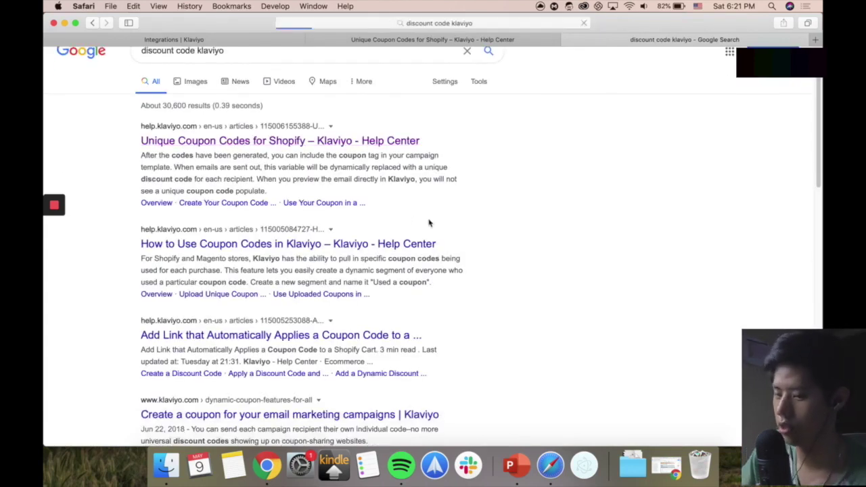
{"action": "scroll", "coordinate": [472, 251], "scroll_direction": "down", "scroll_amount": 15}
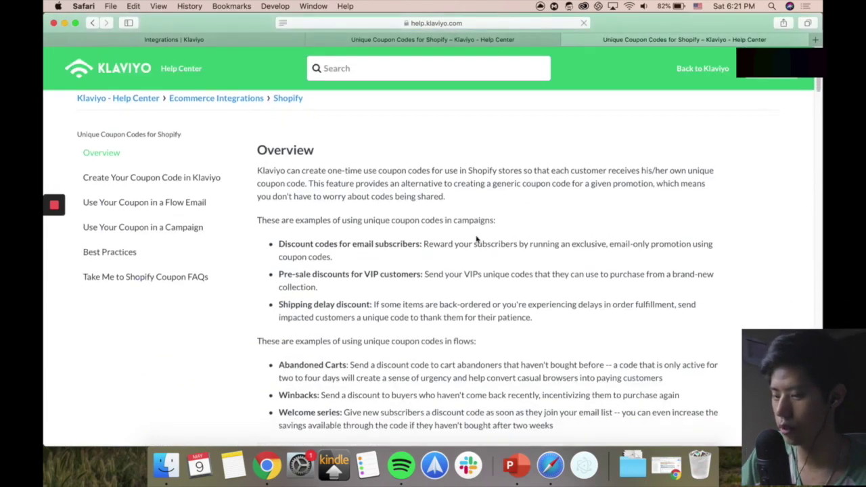
{"action": "scroll", "coordinate": [477, 227], "scroll_direction": "up", "scroll_amount": 5}
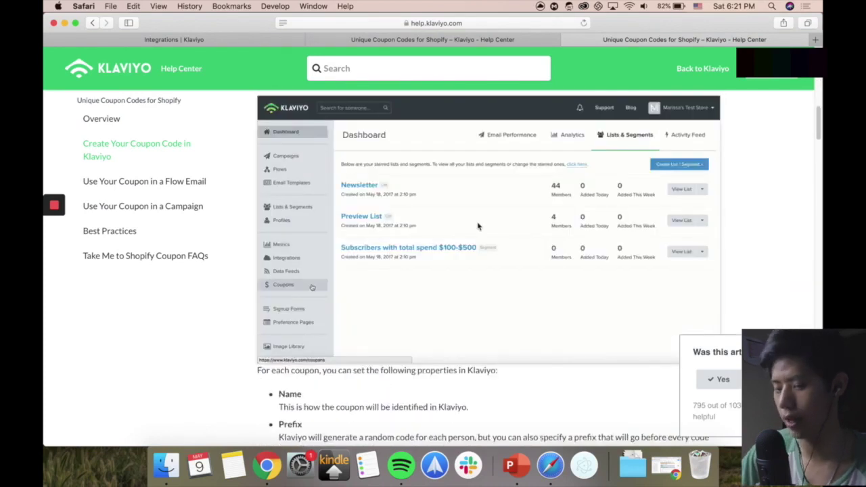
{"action": "scroll", "coordinate": [534, 189], "scroll_direction": "up", "scroll_amount": 5}
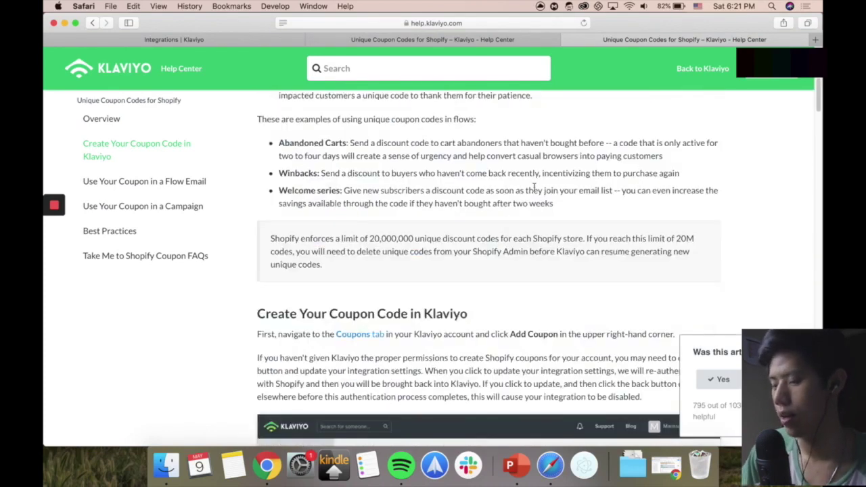
{"action": "left_click", "coordinate": [568, 39]}
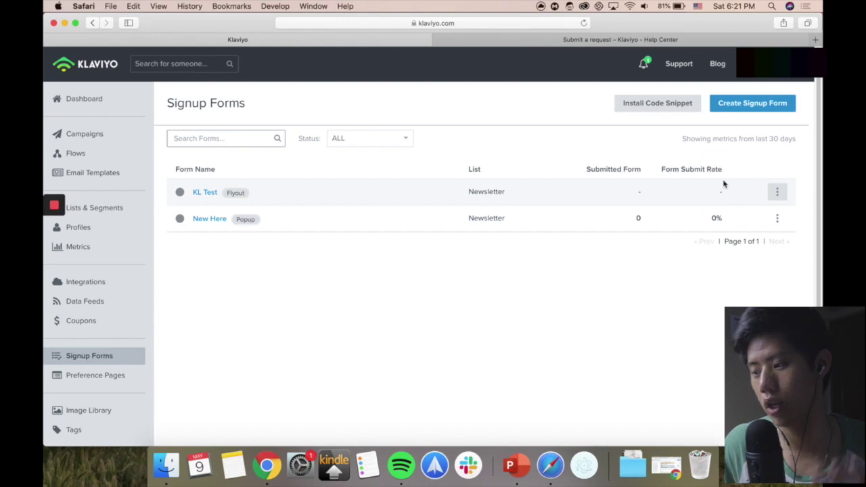
- Create a signup form from the "Just for you" popup template, using Newsletter as its subscribe list
{"action": "left_click", "coordinate": [728, 103]}
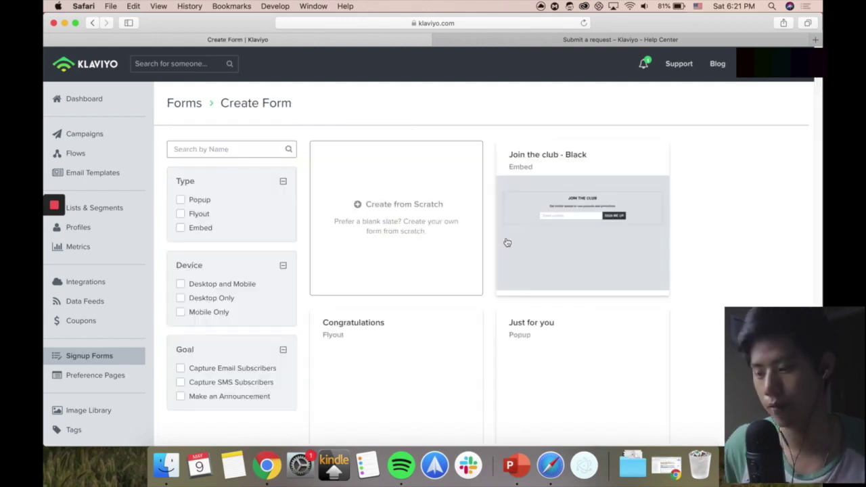
{"action": "scroll", "coordinate": [713, 319], "scroll_direction": "down", "scroll_amount": 5}
{"action": "scroll", "coordinate": [580, 230], "scroll_direction": "up", "scroll_amount": 3}
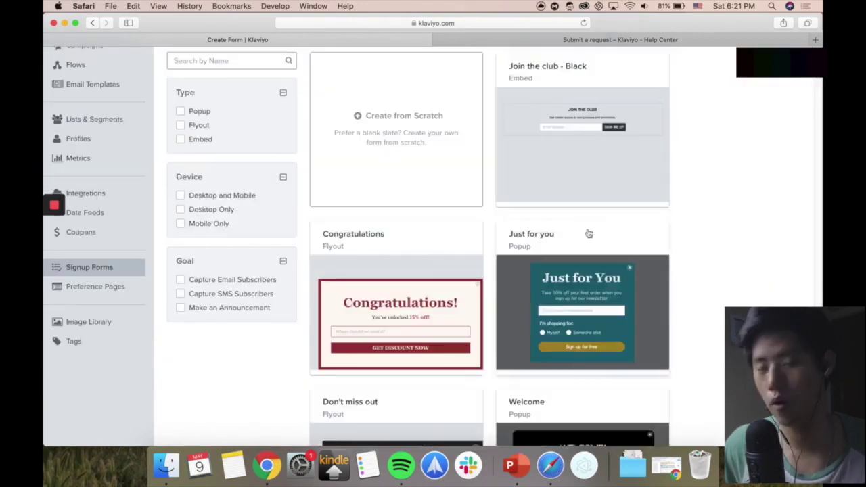
{"action": "scroll", "coordinate": [646, 259], "scroll_direction": "down", "scroll_amount": 4}
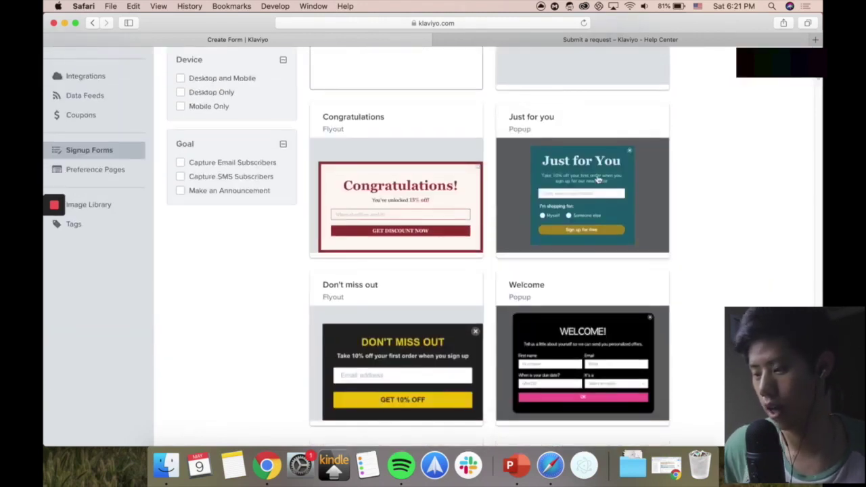
{"action": "left_click", "coordinate": [666, 256]}
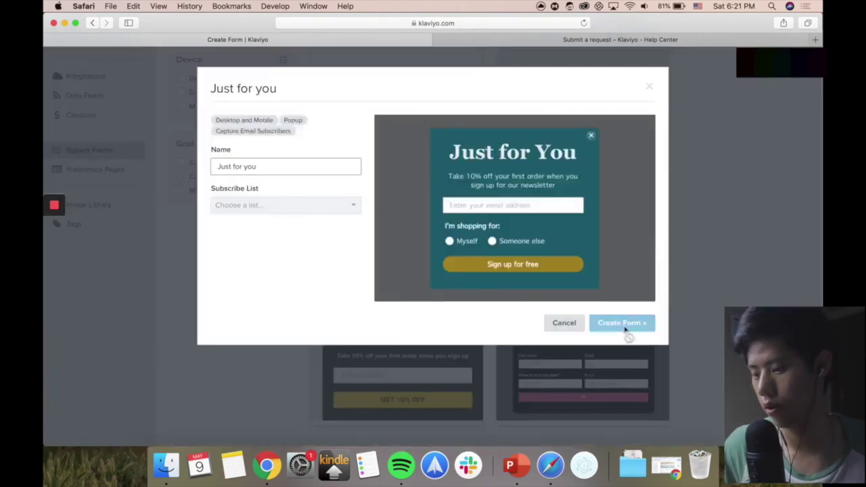
{"action": "left_click", "coordinate": [274, 169]}
{"action": "left_click", "coordinate": [278, 205]}
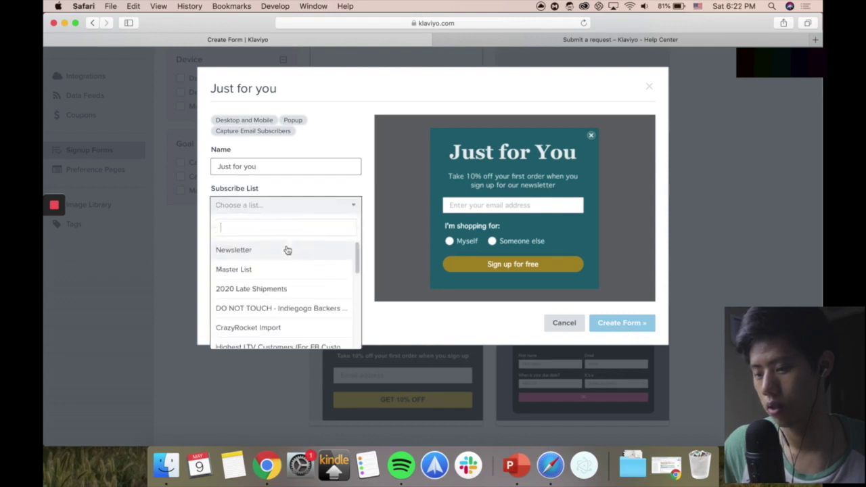
{"action": "left_click", "coordinate": [286, 250]}
{"action": "left_click", "coordinate": [621, 323]}
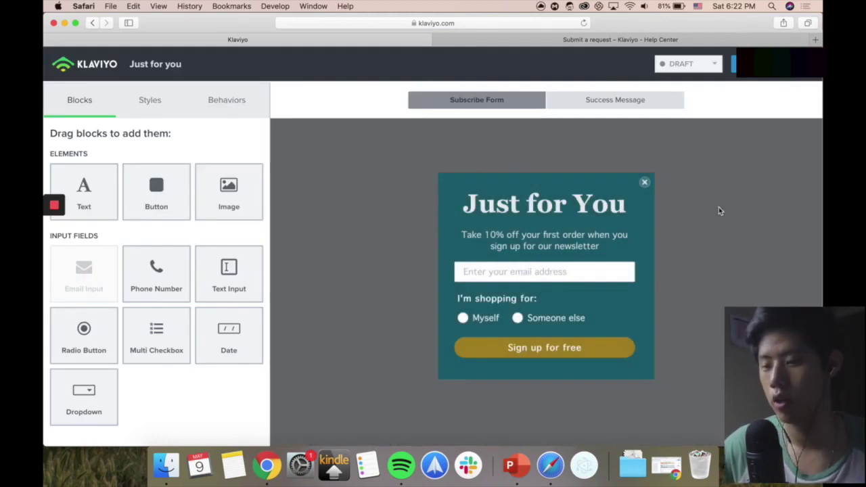
- Enable "Only show on certain URLs" in the form's targeting behaviors and review the other display settings
{"action": "left_click", "coordinate": [213, 100]}
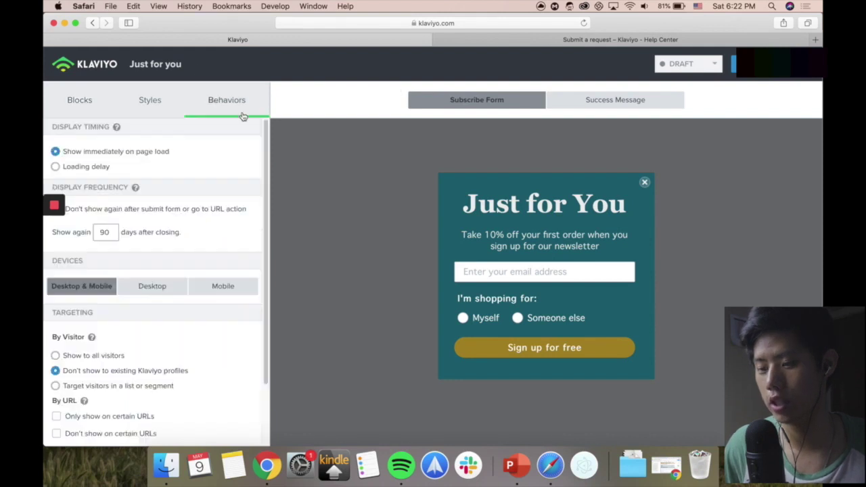
{"action": "scroll", "coordinate": [108, 230], "scroll_direction": "down", "scroll_amount": 3}
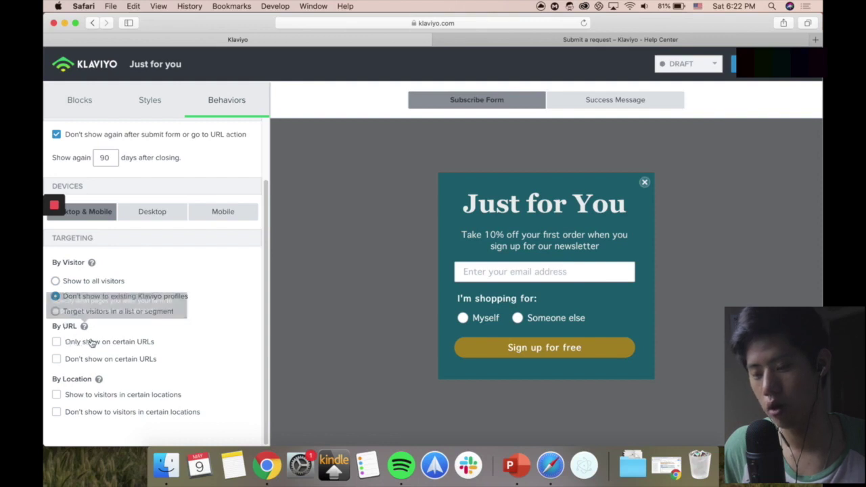
{"action": "left_click", "coordinate": [93, 342]}
{"action": "scroll", "coordinate": [236, 338], "scroll_direction": "up", "scroll_amount": 3}
{"action": "scroll", "coordinate": [234, 332], "scroll_direction": "down", "scroll_amount": 5}
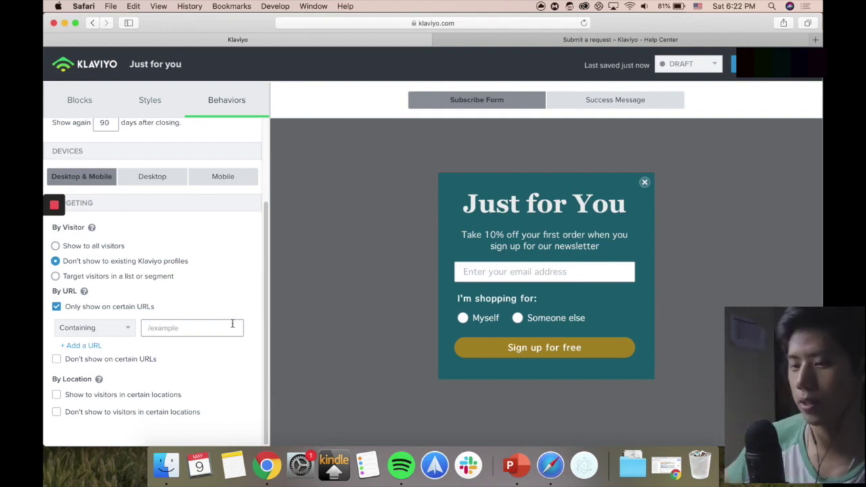
{"action": "scroll", "coordinate": [67, 304], "scroll_direction": "up", "scroll_amount": 3}
- Add a button block directly below the "Just for You" heading, and return to the signup forms list
{"action": "left_click", "coordinate": [79, 100]}
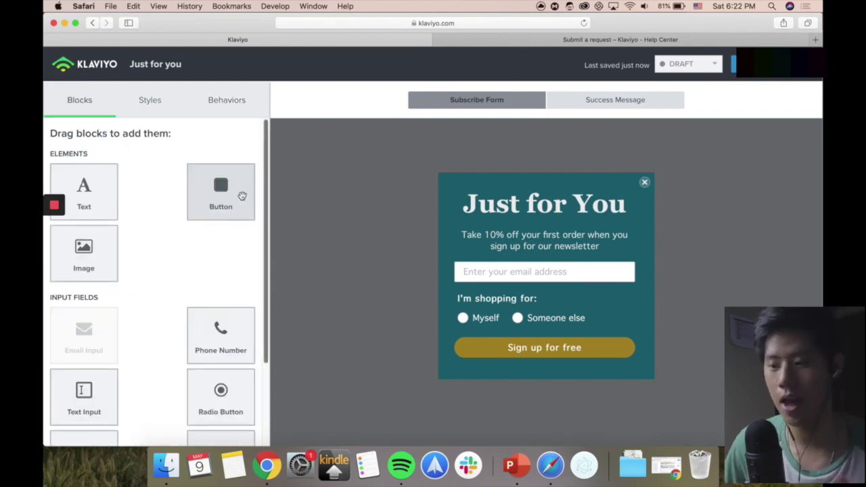
{"action": "left_click_drag", "start_coordinate": [228, 207], "coordinate": [531, 224]}
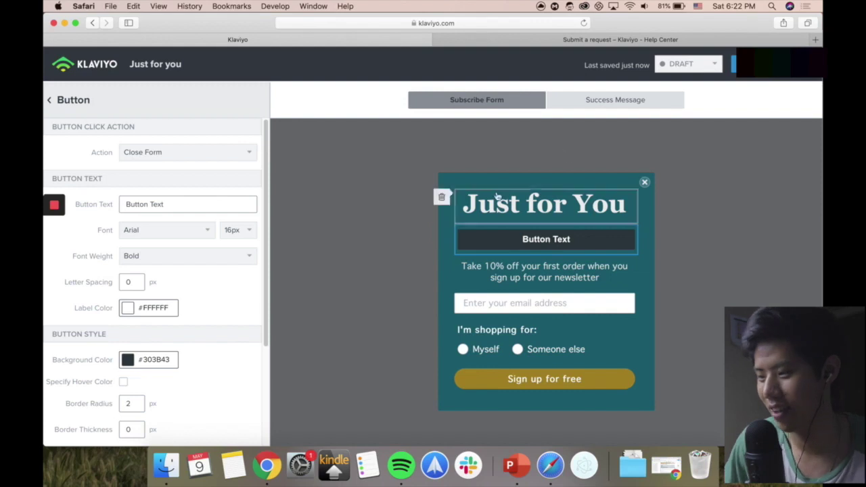
{"action": "left_click", "coordinate": [770, 65]}
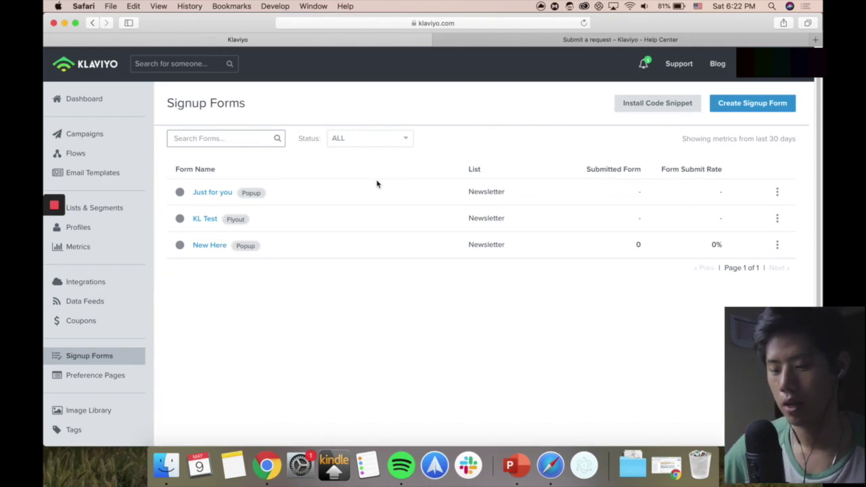
{"action": "right_click", "coordinate": [389, 316]}
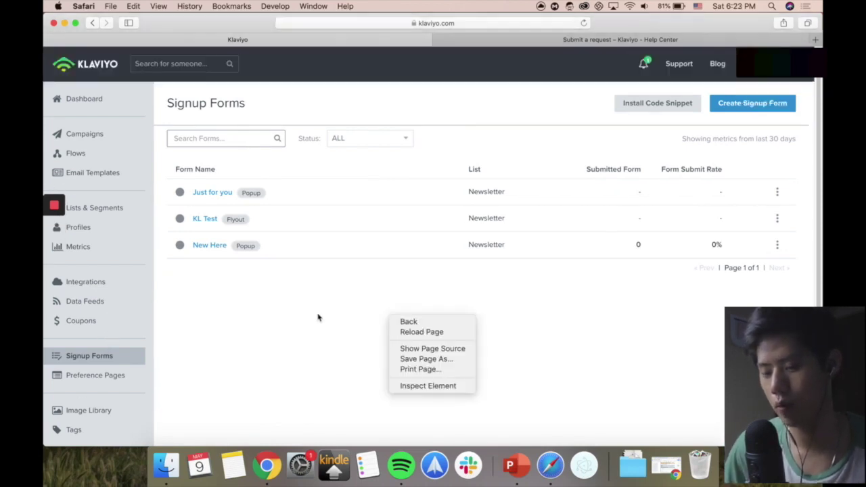
{"action": "left_click", "coordinate": [312, 318]}
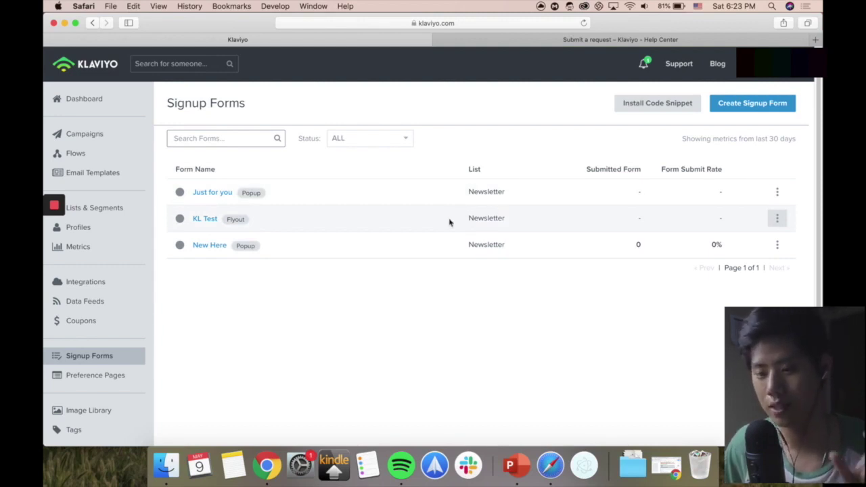
- Search the flow templates for "browse aband" and create a flow from the Standard Browse Abandonment template
{"action": "left_click", "coordinate": [100, 157]}
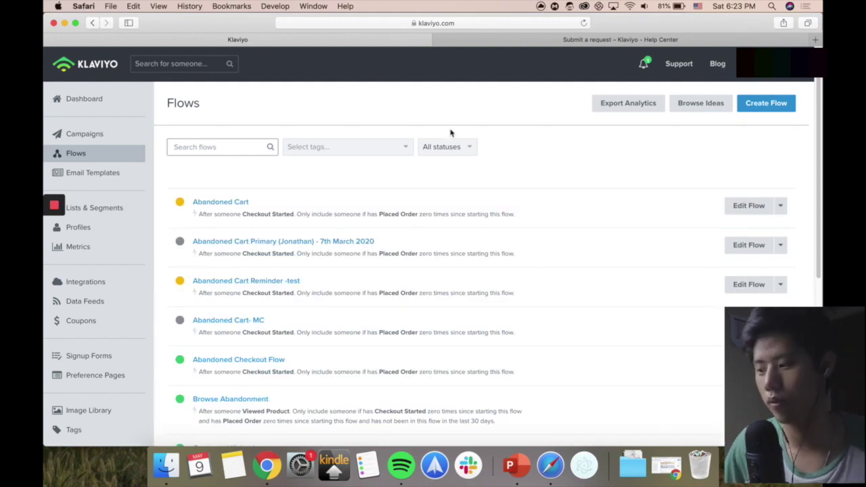
{"action": "left_click", "coordinate": [765, 106]}
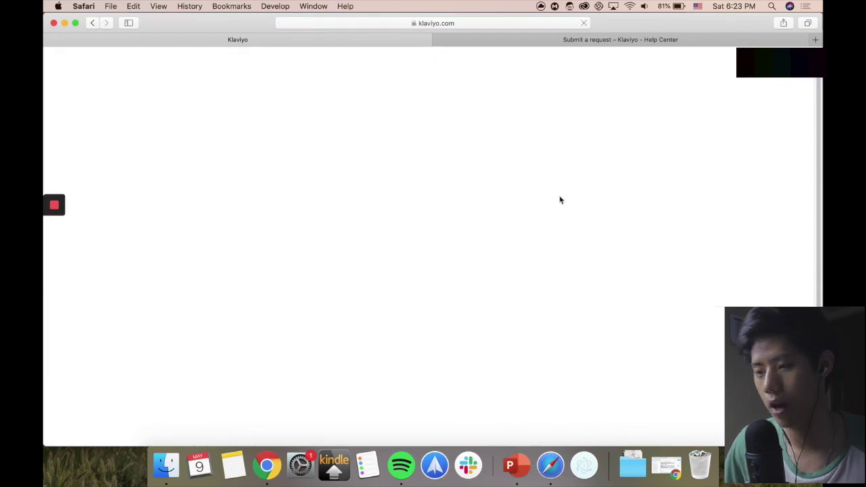
{"action": "left_click", "coordinate": [245, 149]}
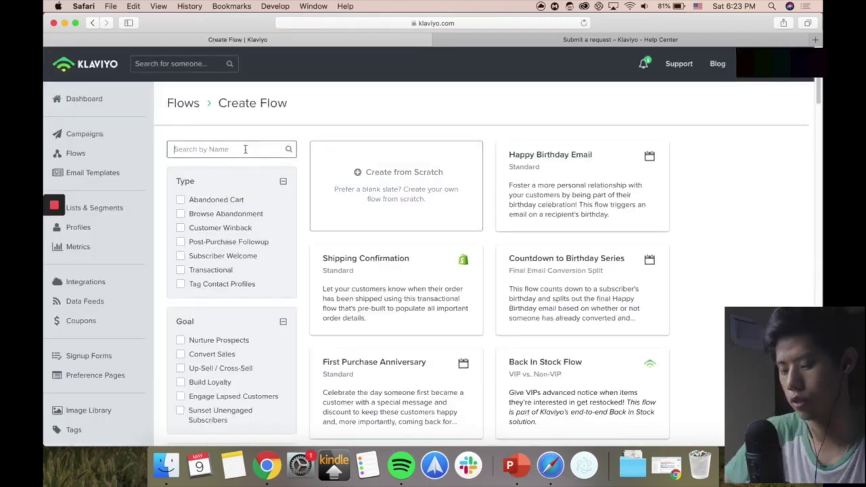
{"action": "type", "text": "brown"}
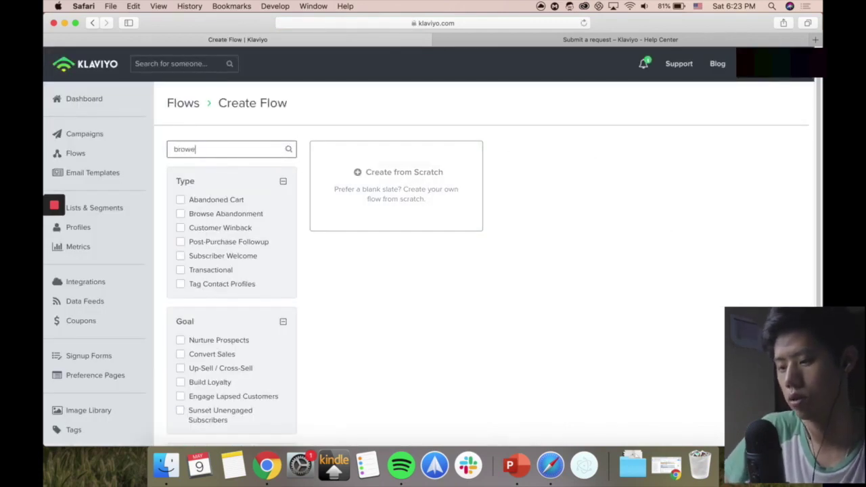
{"action": "key", "text": "BackSpace"}
{"action": "key", "text": "BackSpace"}
{"action": "type", "text": "se aband"}
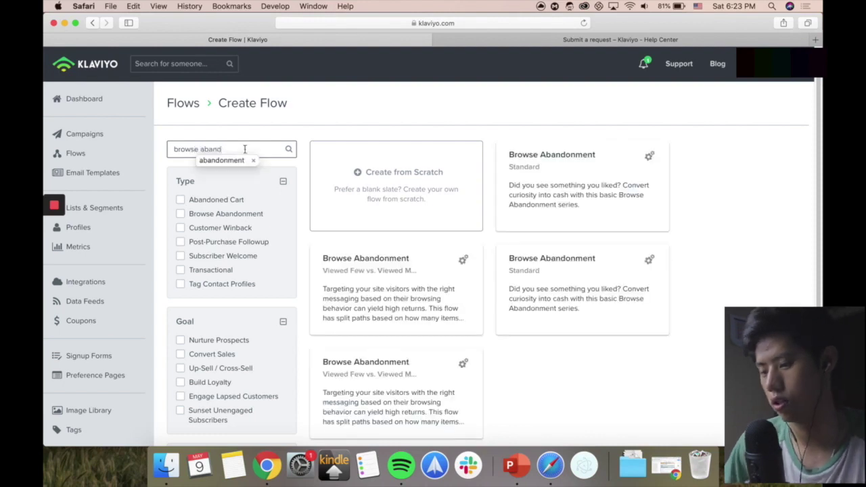
{"action": "left_click", "coordinate": [582, 198]}
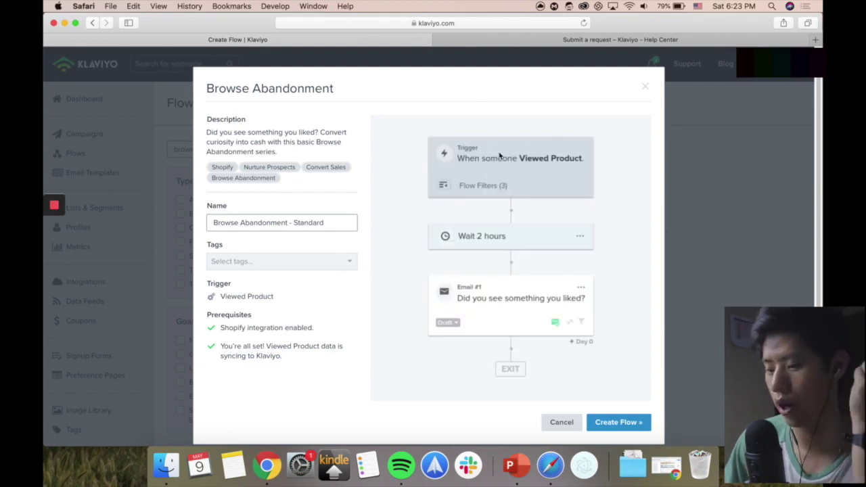
{"action": "left_click", "coordinate": [609, 419]}
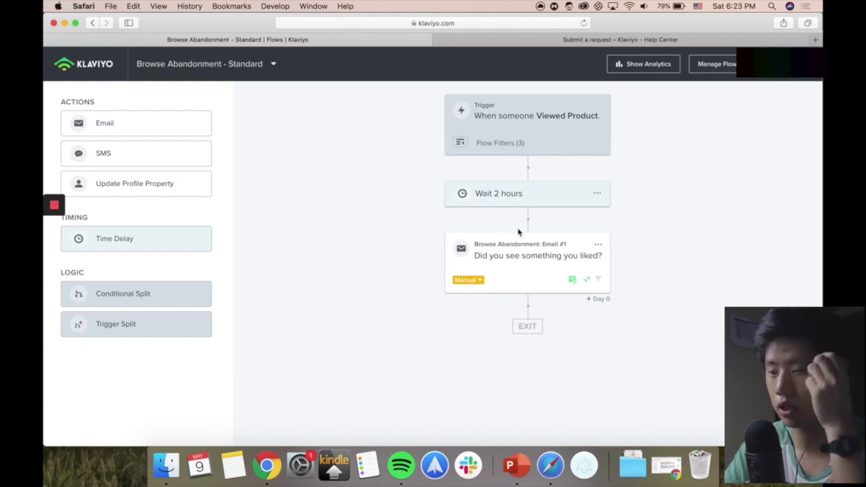
- Leave the flow editor and view the dashboard's performance overview
{"action": "left_click", "coordinate": [96, 67]}
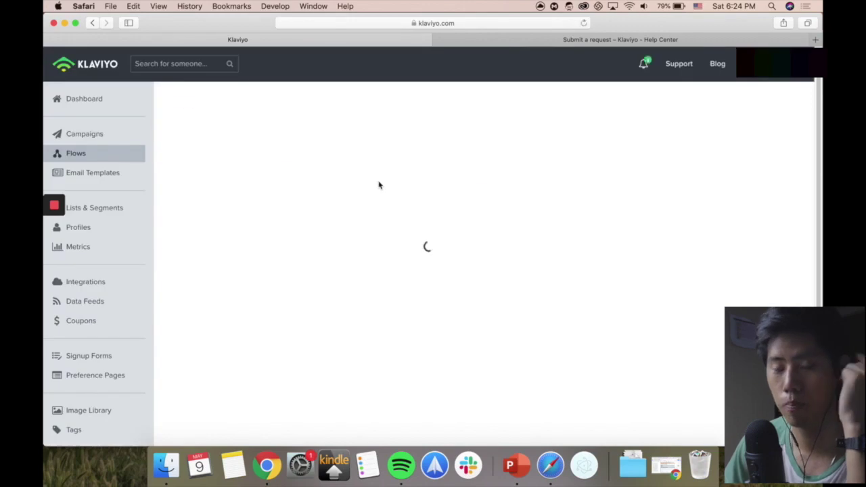
{"action": "left_click", "coordinate": [100, 98]}
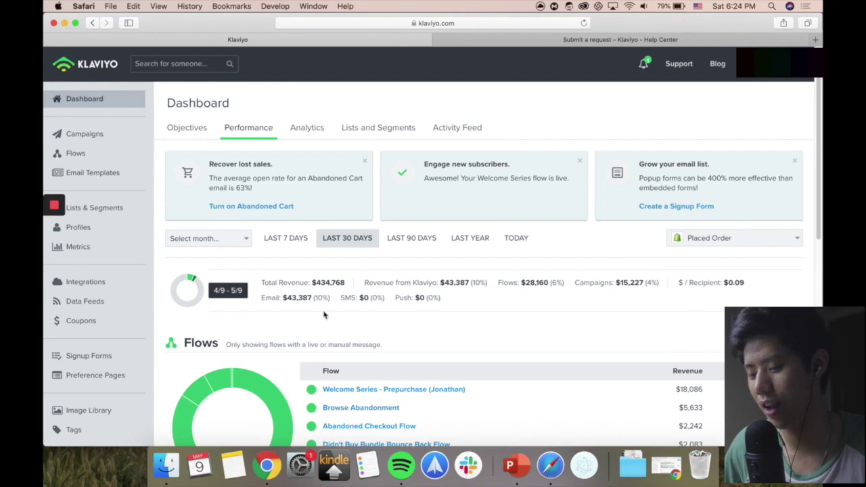
{"action": "right_click", "coordinate": [543, 345]}
{"action": "left_click", "coordinate": [503, 346]}
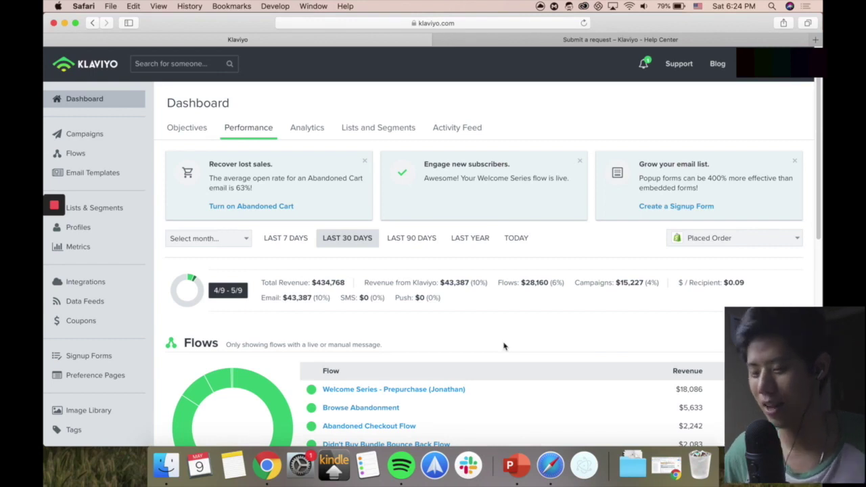
{"action": "right_click", "coordinate": [539, 339]}
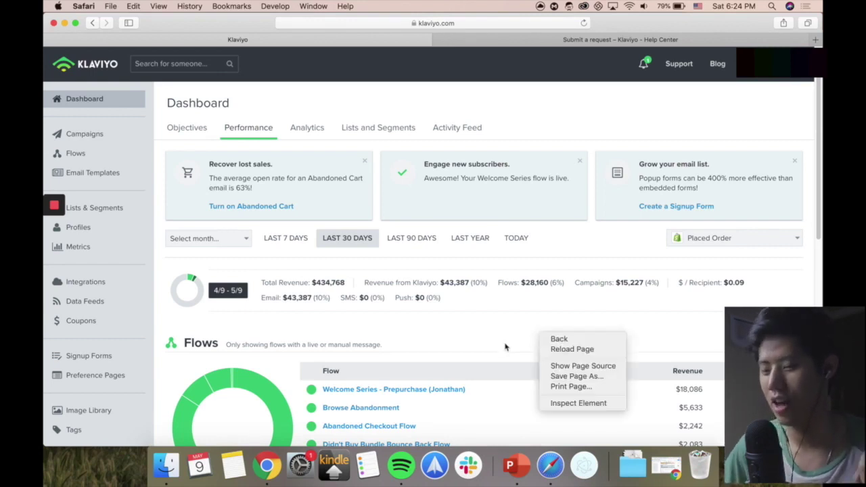
{"action": "left_click", "coordinate": [500, 346]}
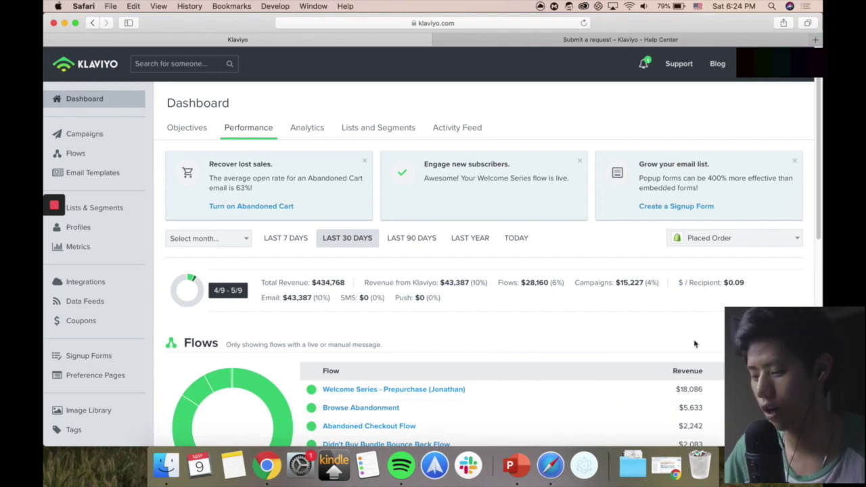
- Switch to the PowerPoint deck and view slide 10 with the oxg-media.com/klaviyo link
{"action": "left_click", "coordinate": [515, 464]}
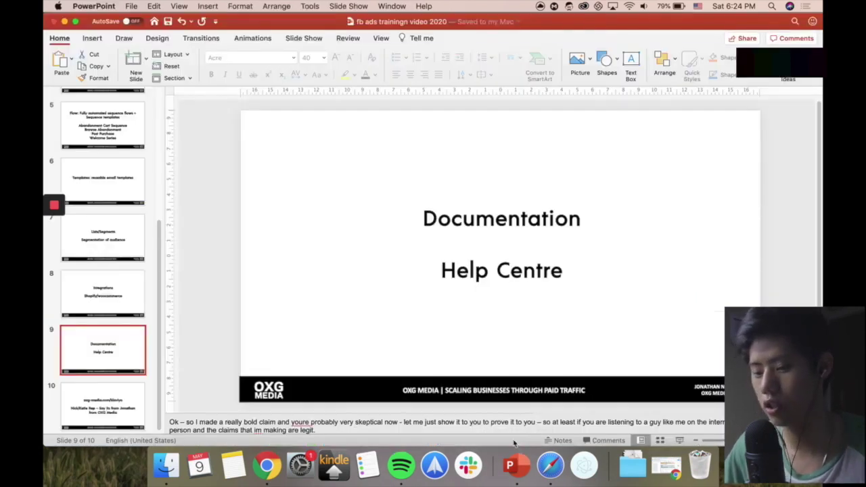
{"action": "left_click", "coordinate": [107, 389]}
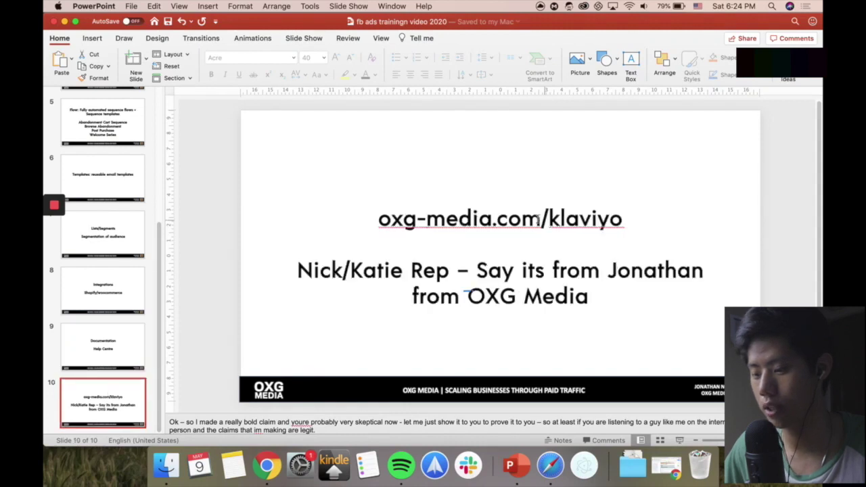